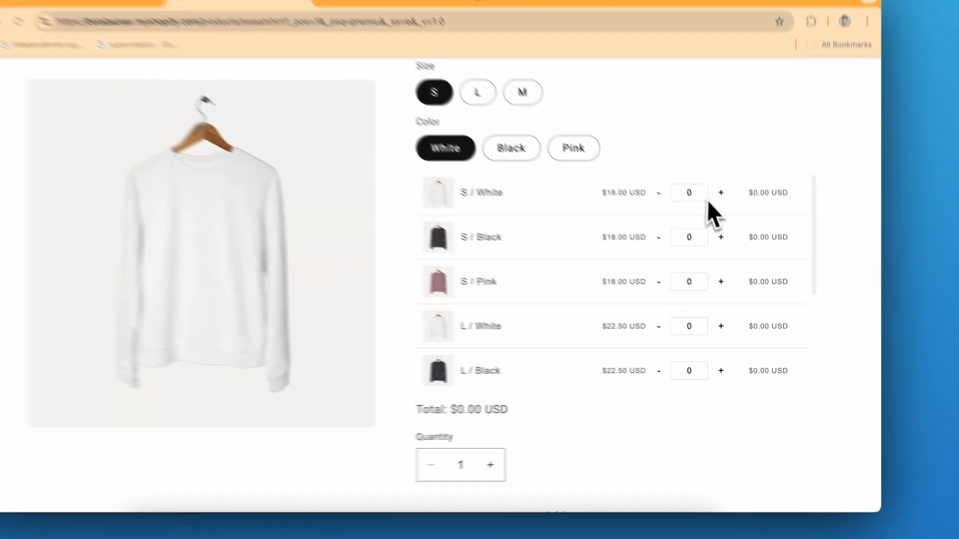
Set the S / White, L / Black and M / Pink sweatshirt quantities to 2 each and add them to the cart
left_click(734, 222)
left_click(734, 222)
scroll(709, 165, "down", 4)
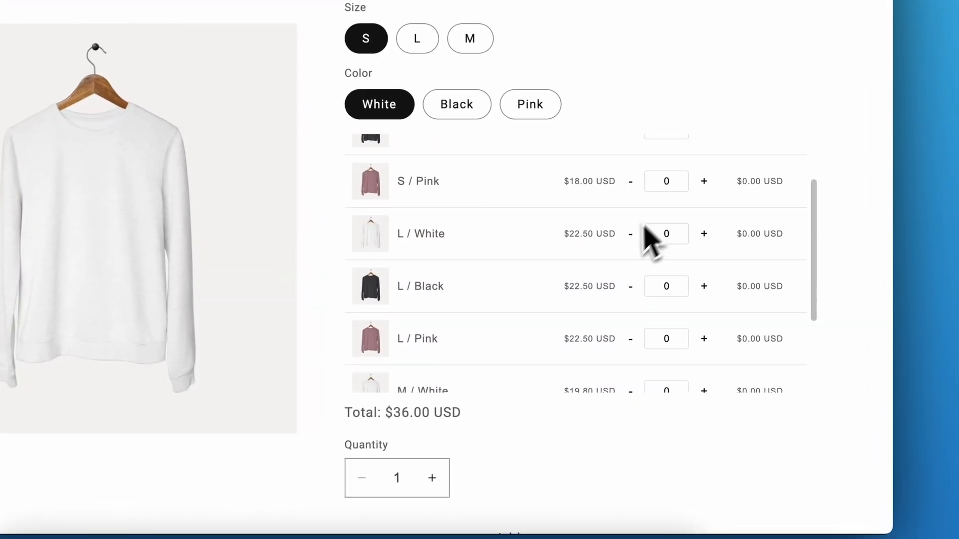
left_click(704, 266)
left_click(704, 266)
scroll(702, 264, "down", 4)
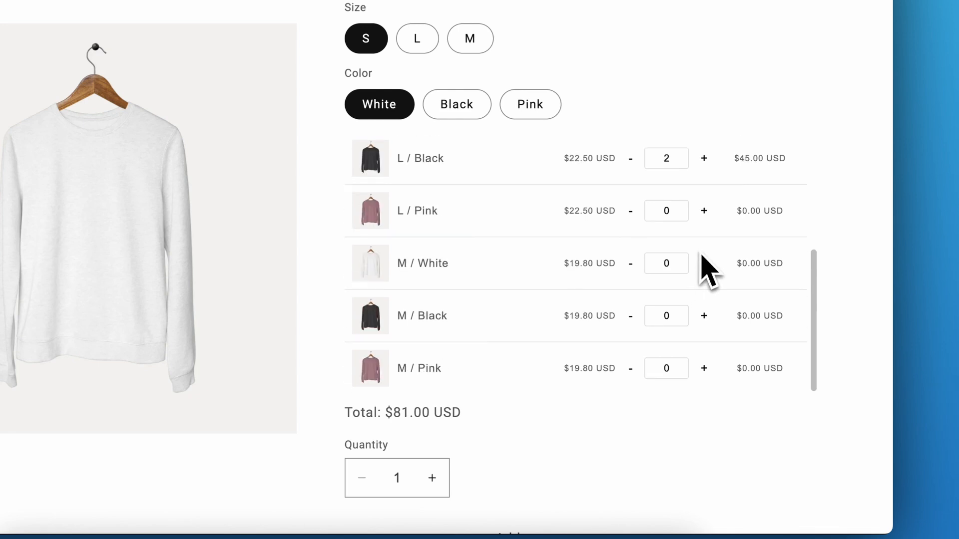
left_click(704, 367)
left_click(704, 366)
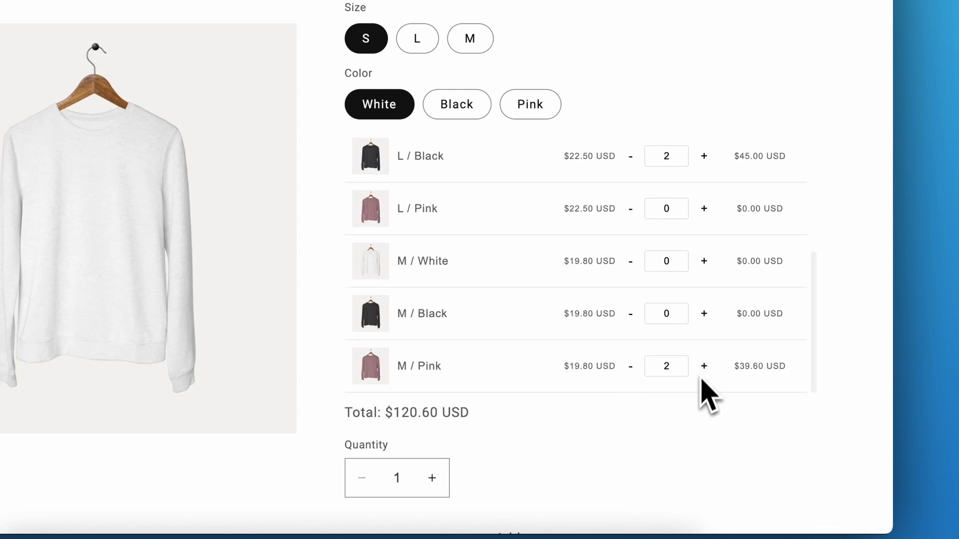
scroll(450, 430, "down", 5)
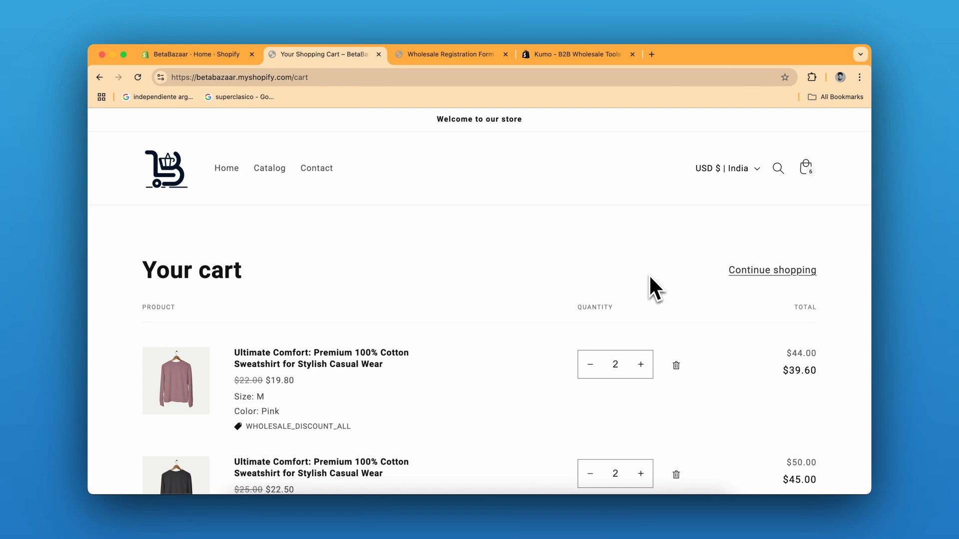
Review the cart items and set the quantity of the size M pink sweatshirt to 6
scroll(650, 278, "down", 5)
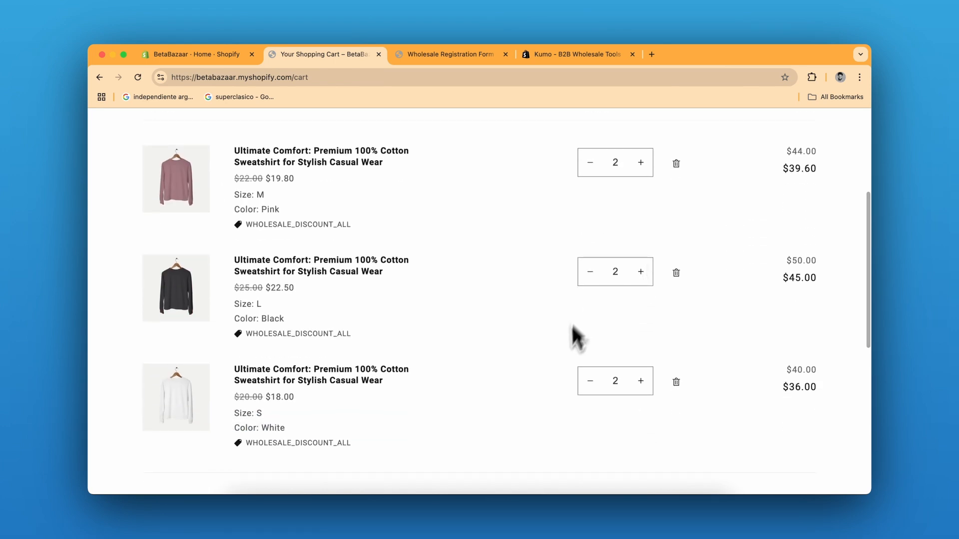
scroll(631, 330, "down", 3)
scroll(634, 307, "up", 5)
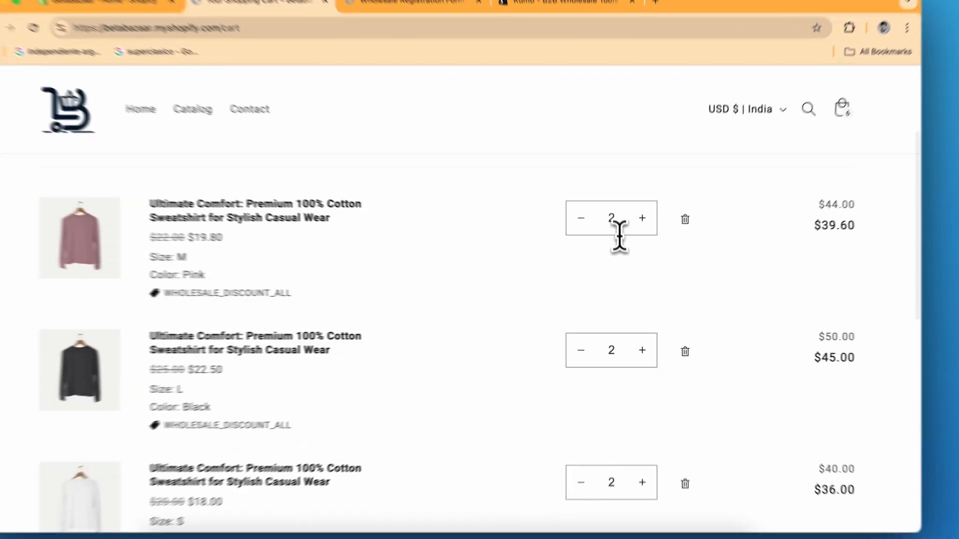
double_click(618, 219)
type("6")
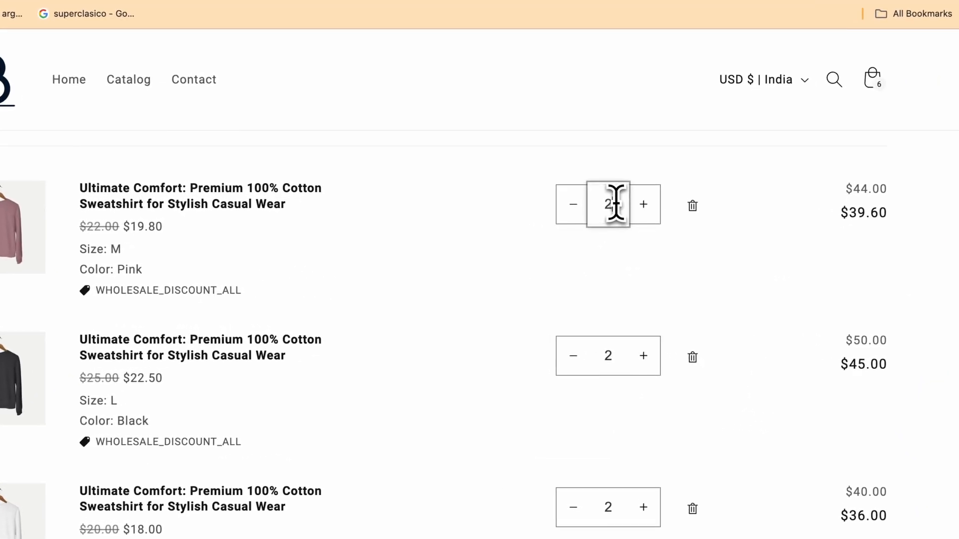
left_click(685, 261)
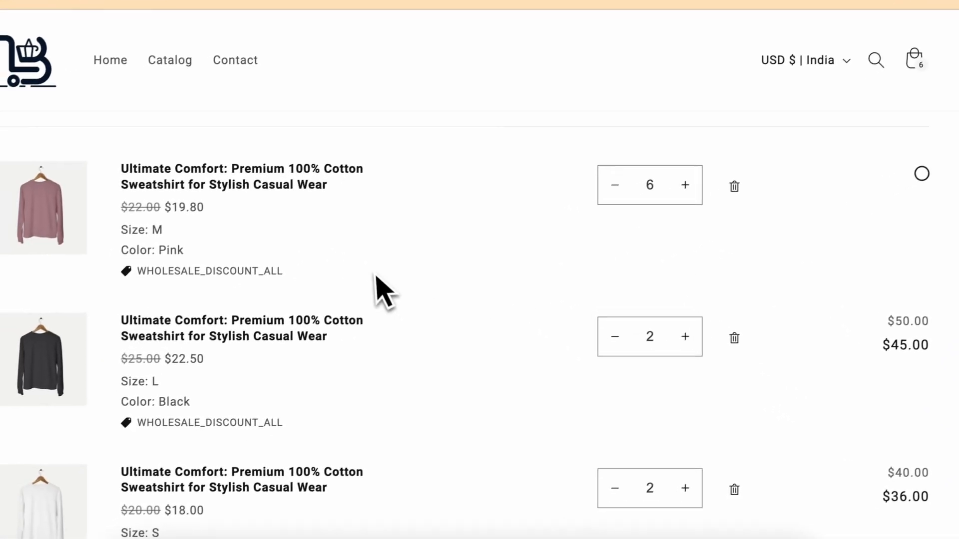
Set the cart quantity of the size L black sweatshirt to 12
scroll(400, 285, "down", 2)
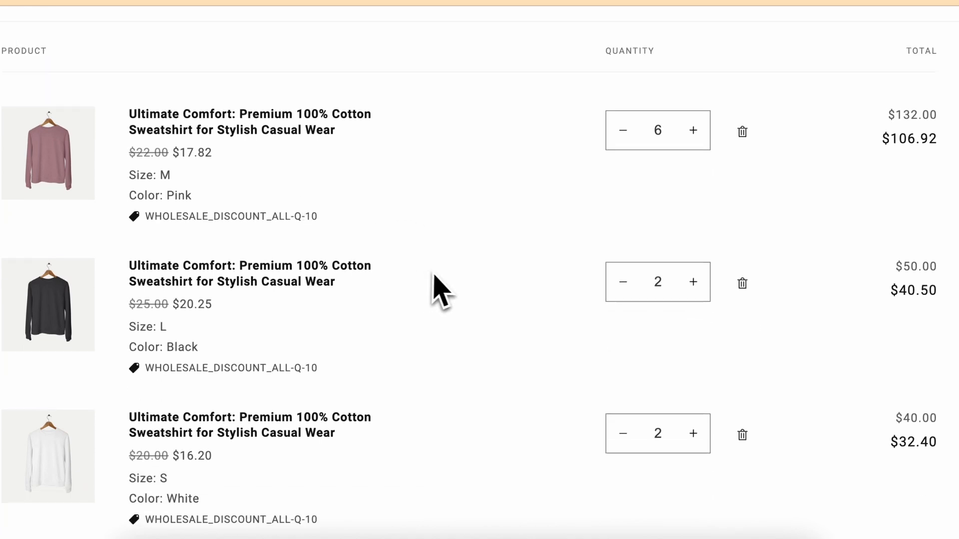
left_click(652, 272)
key("BackSpace")
type("12")
left_click(593, 247)
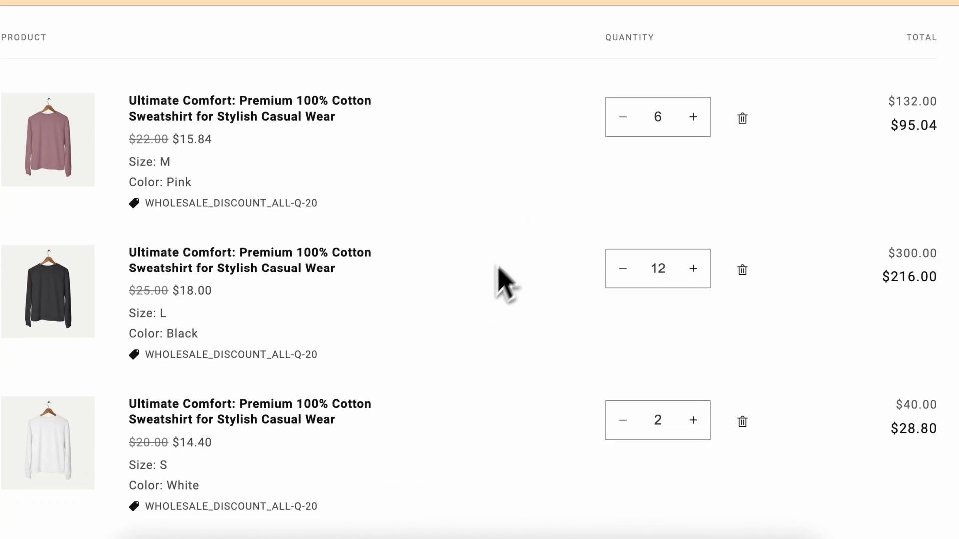
Set the cart quantity of the size S white sweatshirt to 32
scroll(445, 324, "down", 2)
left_click(654, 337)
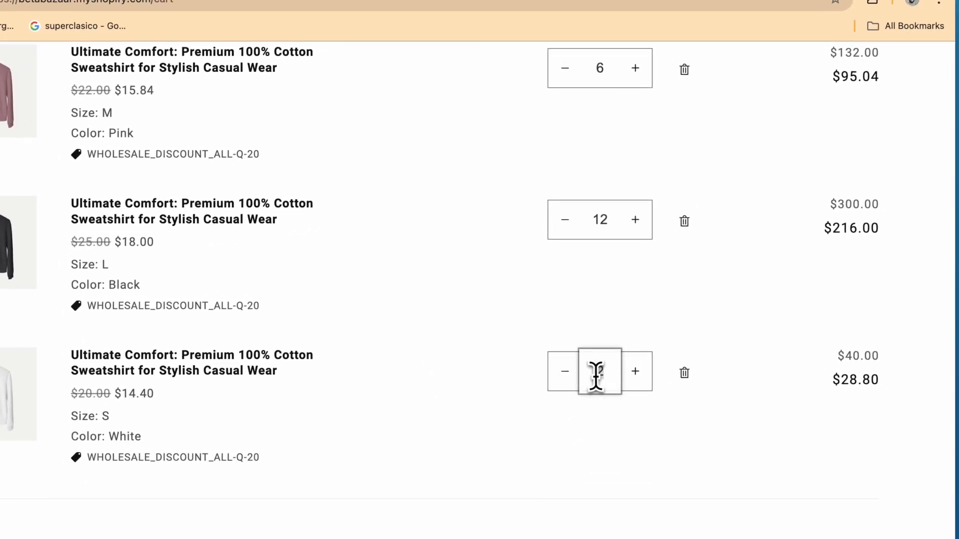
type("3")
left_click(469, 327)
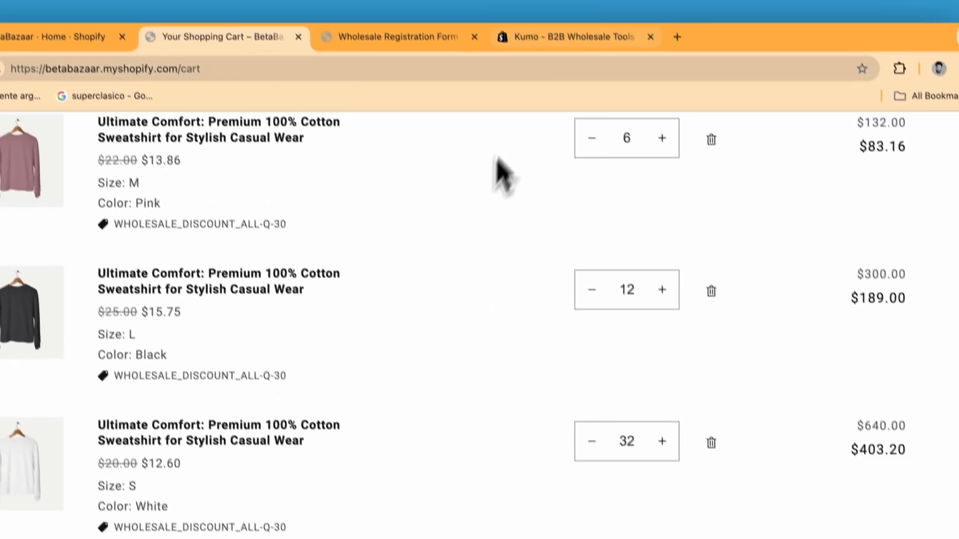
Switch to the Shopify admin and open the Wholesale discount all pricing rule in the B2B Wholesale Tools app
left_click(555, 37)
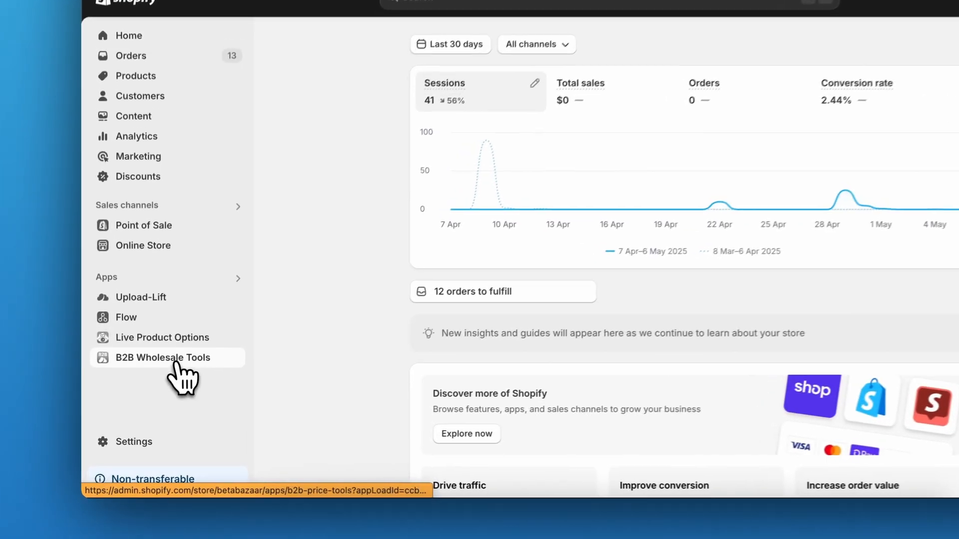
left_click(156, 394)
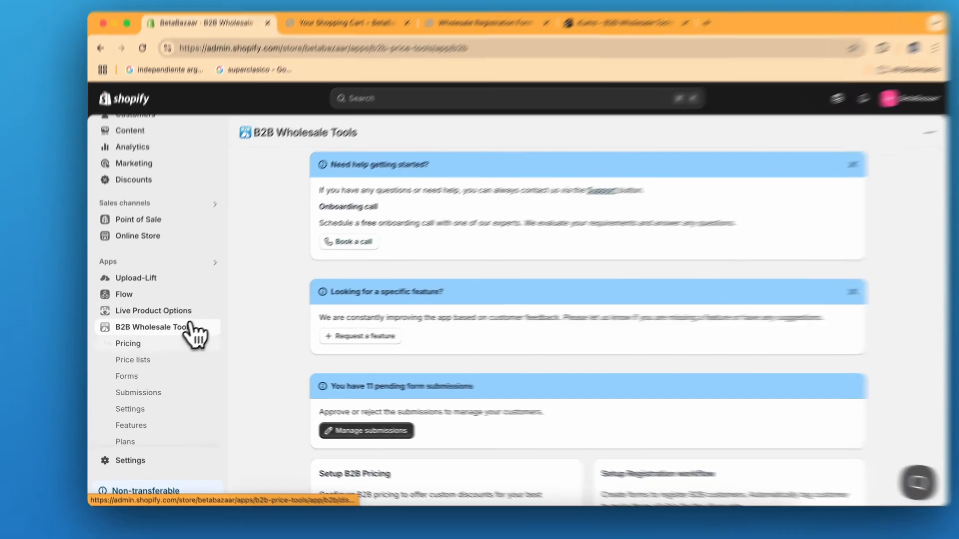
left_click(165, 344)
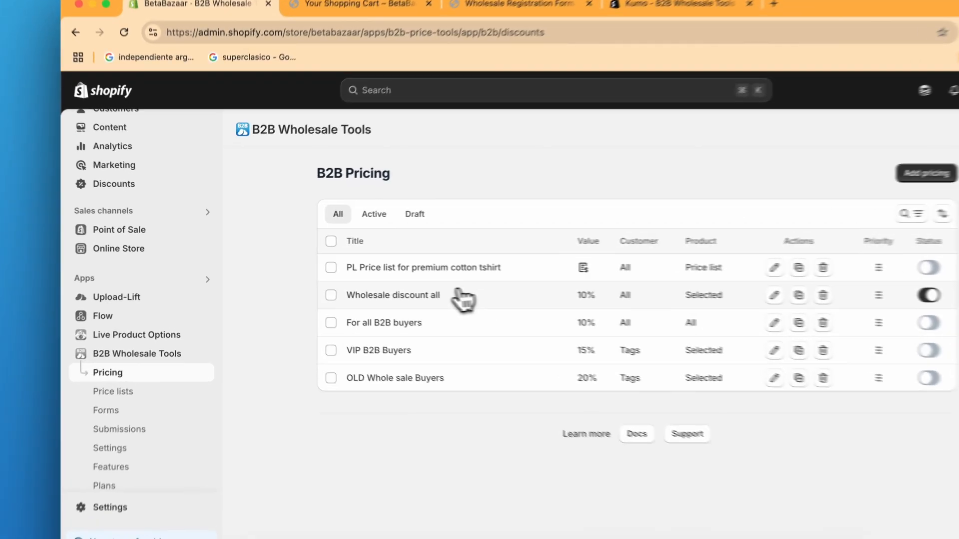
left_click(402, 285)
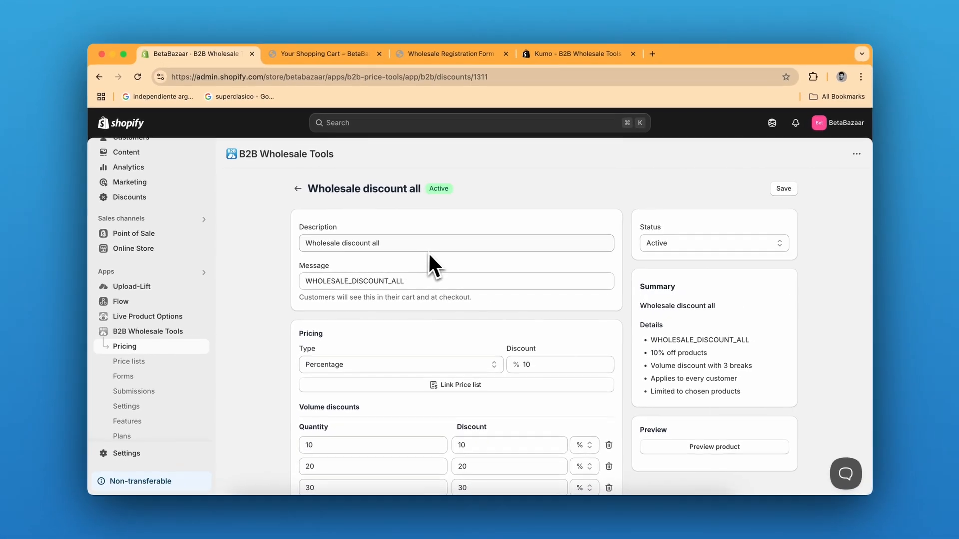
Check the available pricing types of the wholesale discount rule, keeping Percentage selected
scroll(494, 258, "down", 3)
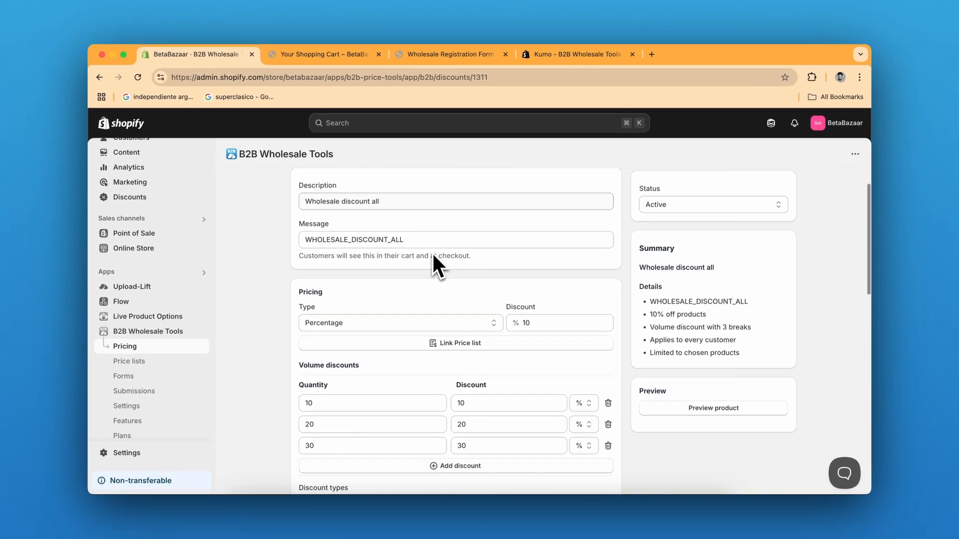
scroll(433, 252, "down", 2)
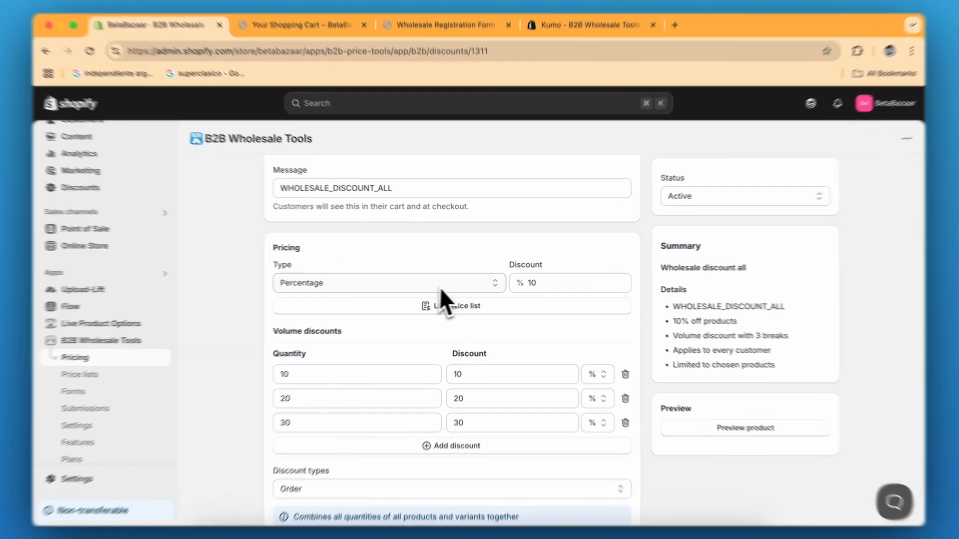
left_click(444, 281)
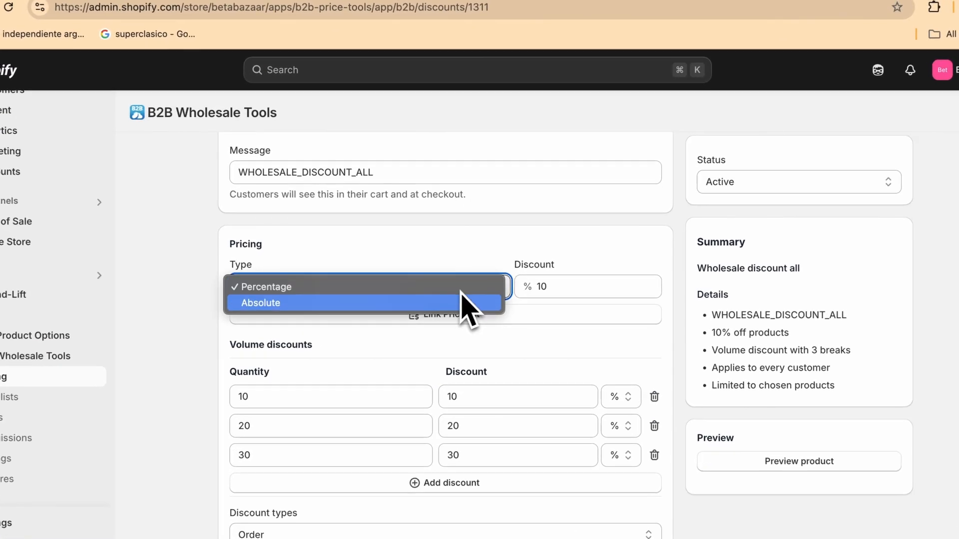
left_click(440, 283)
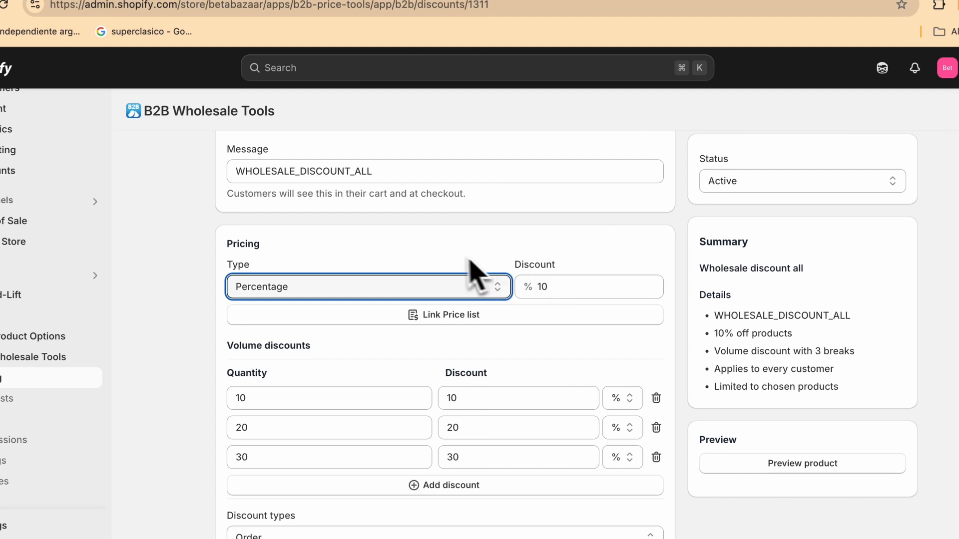
Add a fourth volume discount break with quantity 40 and a 40% discount
scroll(449, 265, "down", 3)
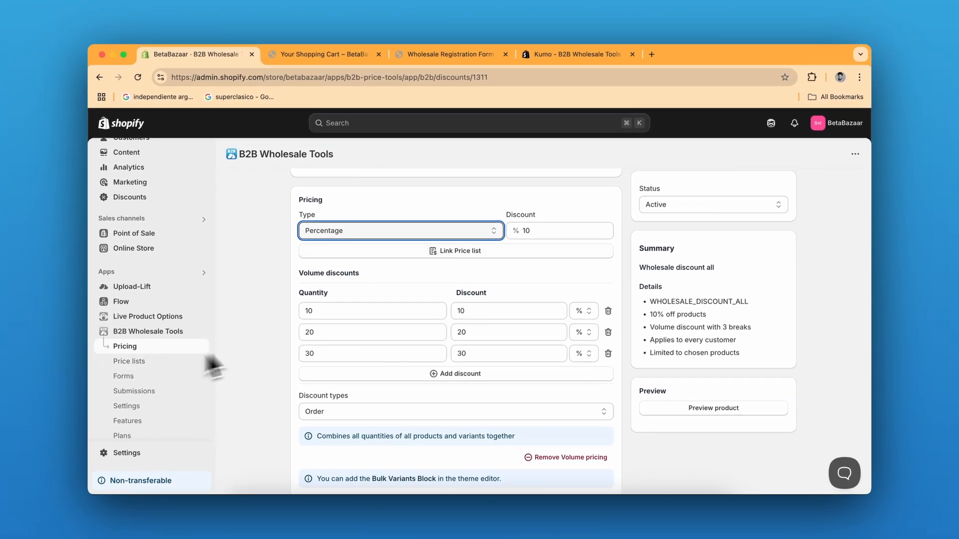
scroll(402, 297, "down", 1)
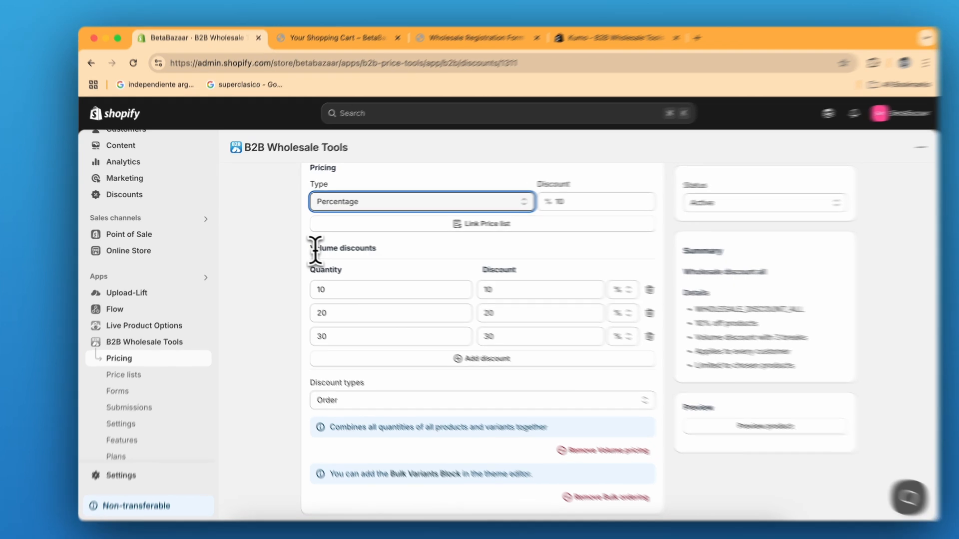
left_click_drag(300, 246, 434, 273)
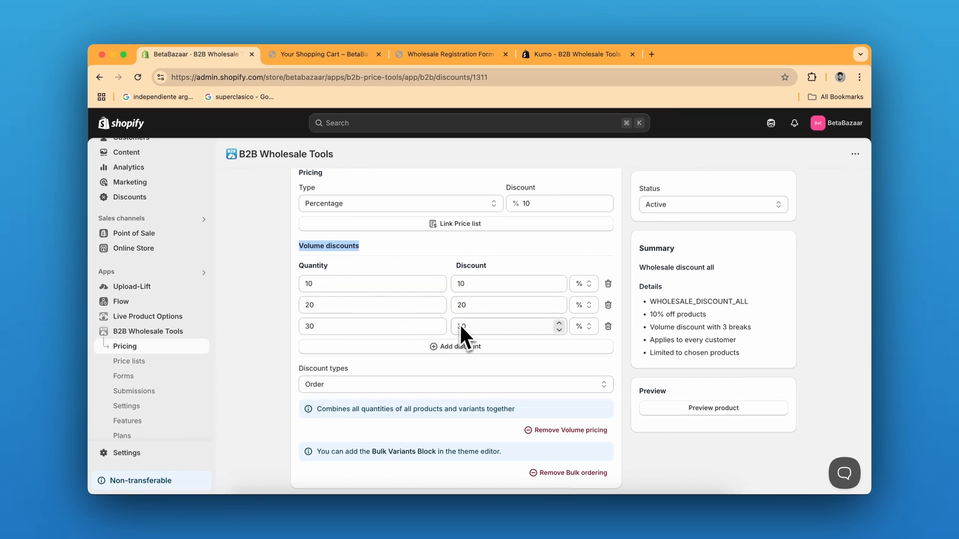
left_click(452, 347)
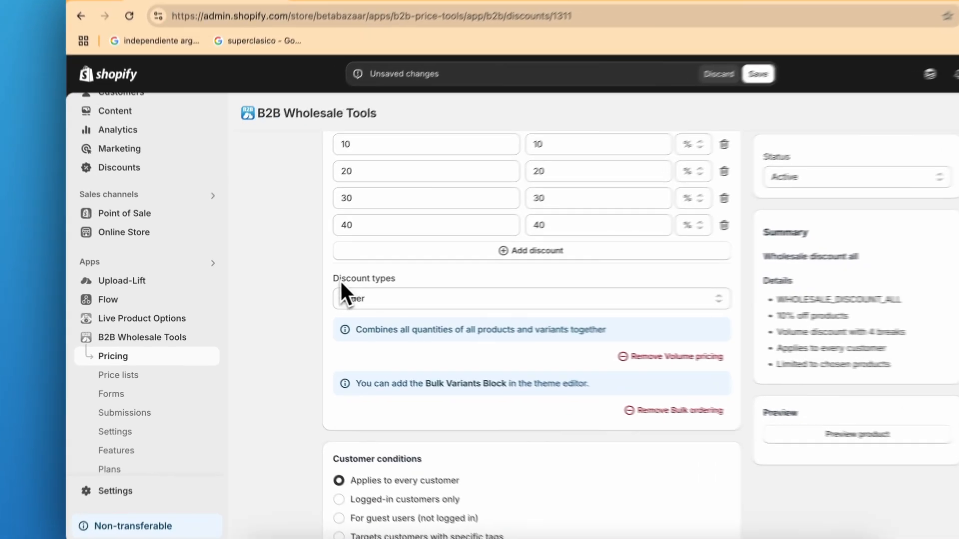
Examine the discount type options, then the customer conditions, product conditions and active dates of the rule
left_click_drag(300, 285, 352, 288)
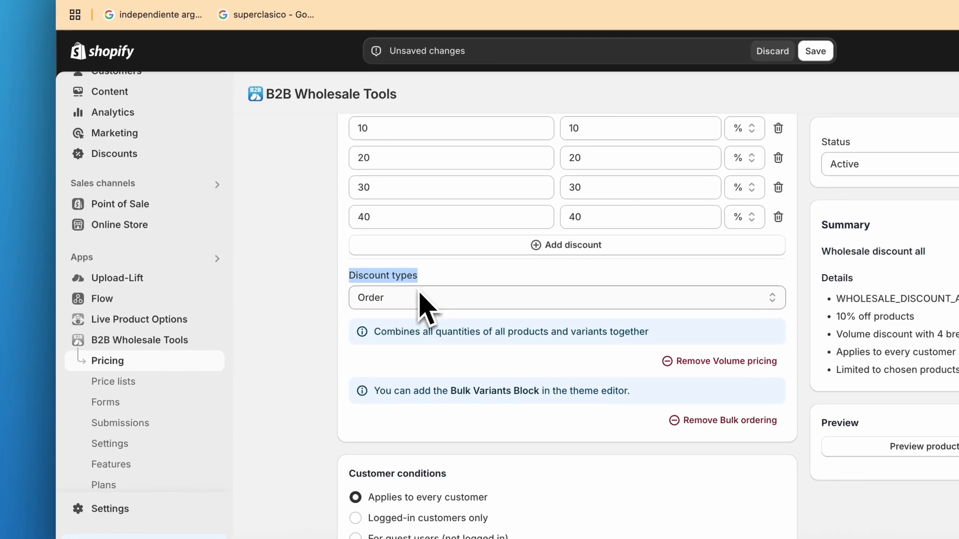
left_click(421, 295)
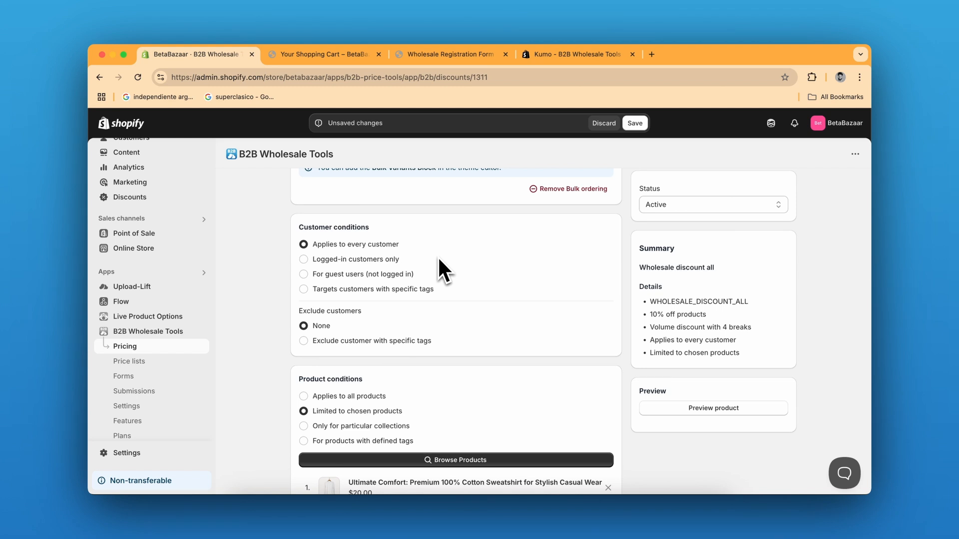
scroll(439, 259, "down", 1)
scroll(438, 257, "down", 1)
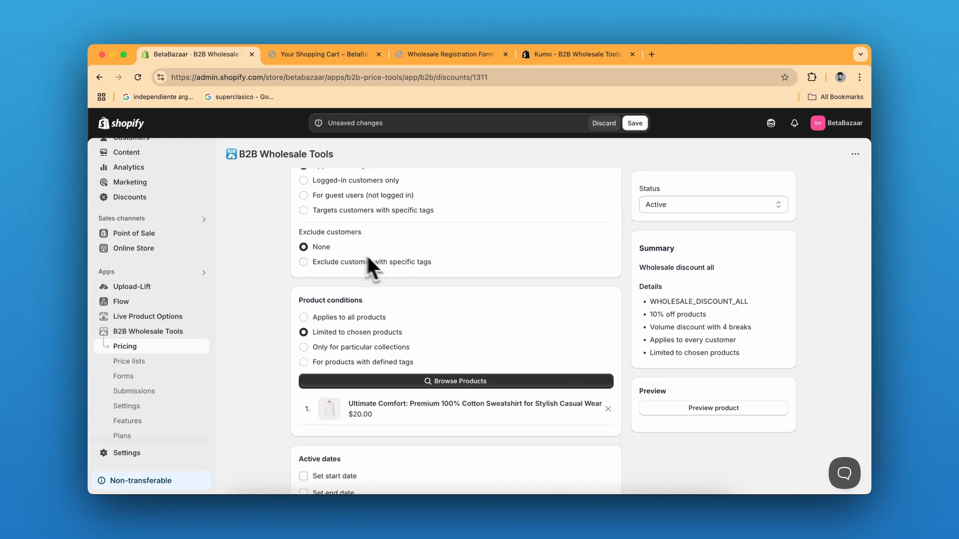
scroll(420, 263, "down", 2)
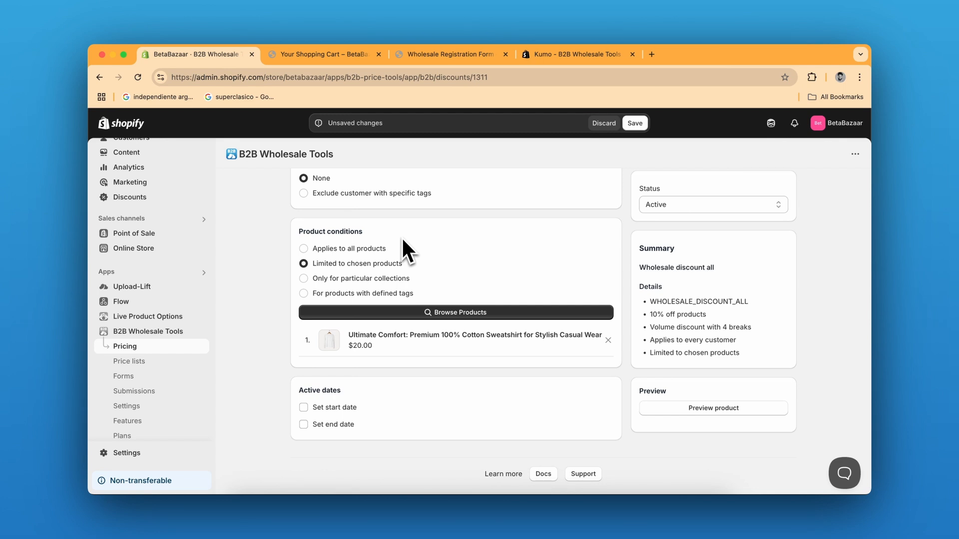
scroll(410, 250, "down", 1)
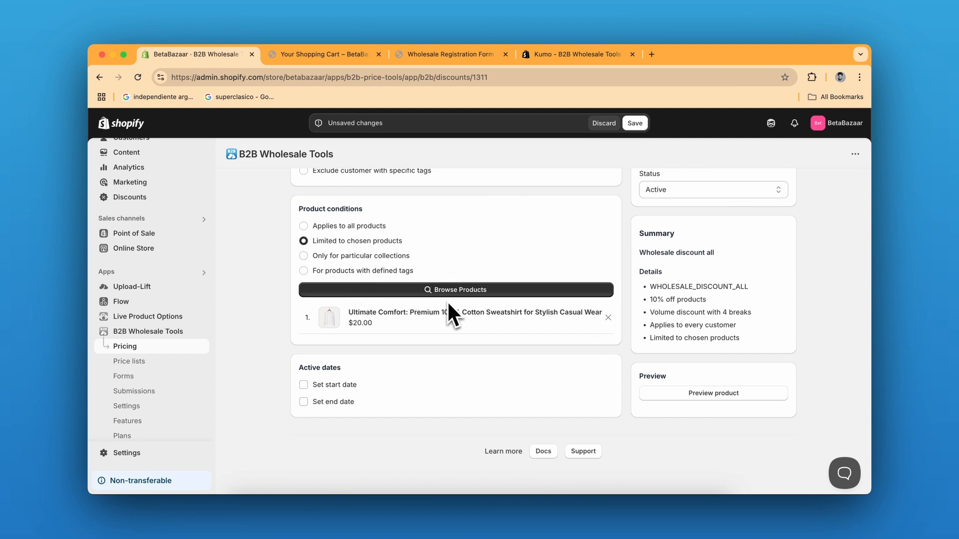
scroll(447, 301, "up", 5)
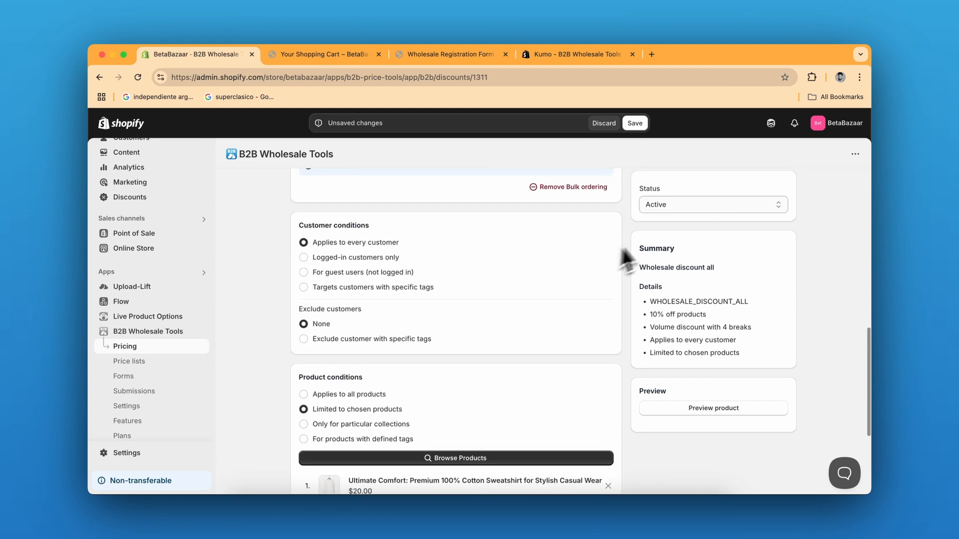
Check the rule's status options, keeping Active, and look over its Summary section
left_click(667, 204)
left_click(662, 204)
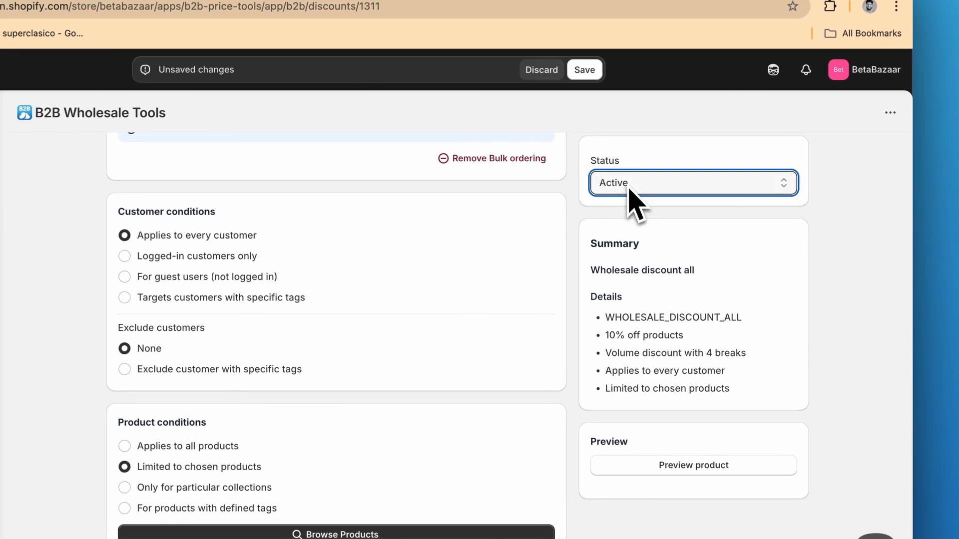
scroll(660, 240, "up", 1)
left_click_drag(586, 244, 763, 284)
left_click(644, 273)
left_click(645, 277)
scroll(466, 296, "up", 10)
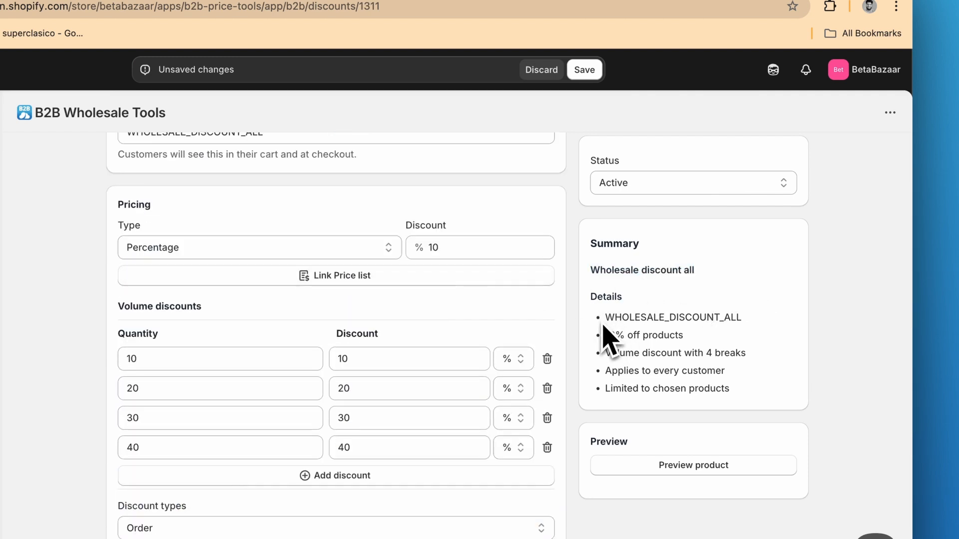
Examine each detail in the rule's Summary and compare it with the customer and product conditions
left_click_drag(606, 334, 674, 334)
scroll(708, 350, "down", 3)
left_click(617, 352)
left_click_drag(605, 352, 748, 352)
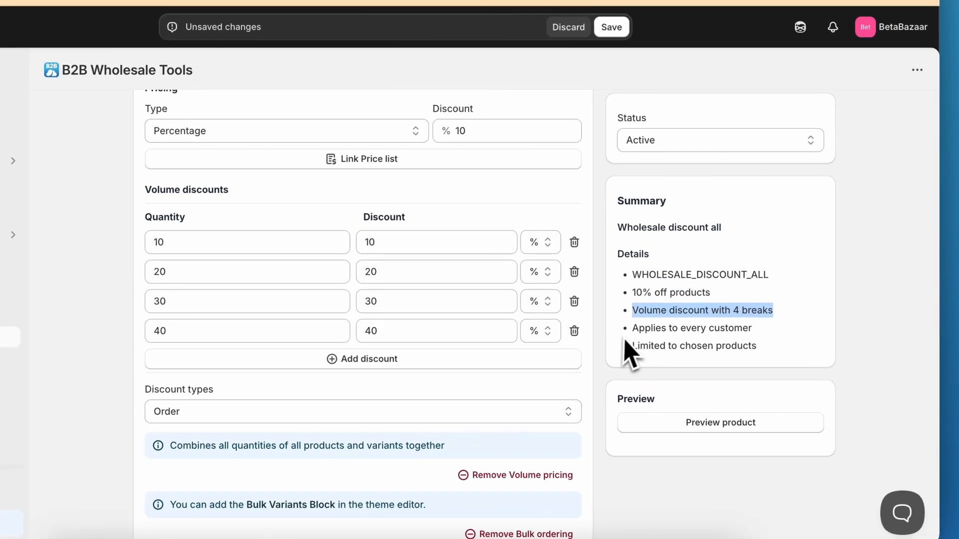
left_click_drag(630, 329, 764, 327)
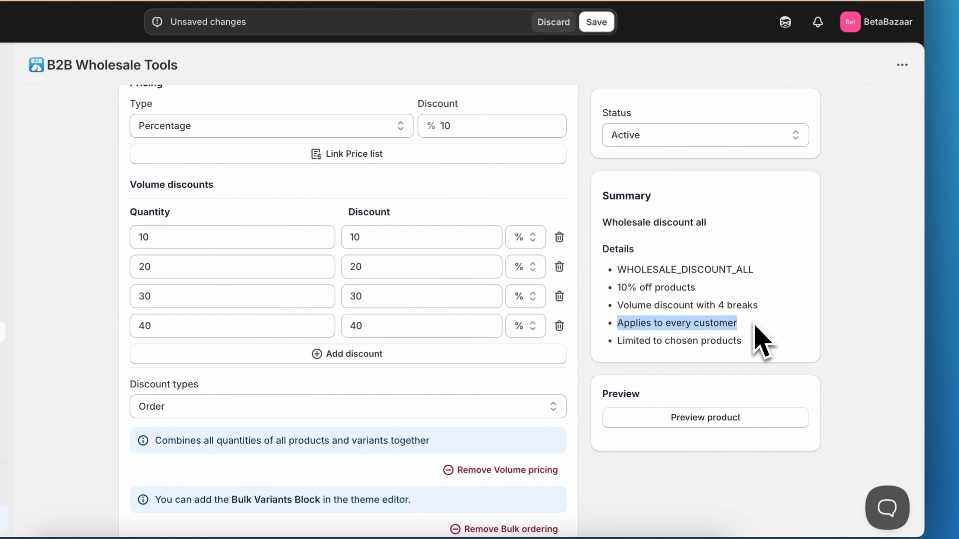
scroll(759, 334, "down", 8)
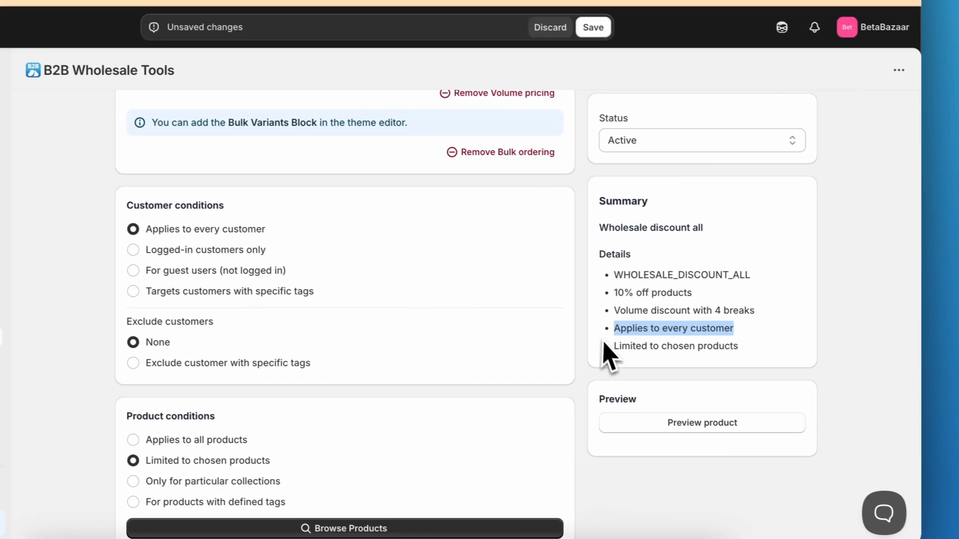
left_click_drag(722, 370, 875, 381)
scroll(623, 350, "down", 2)
scroll(489, 311, "down", 1)
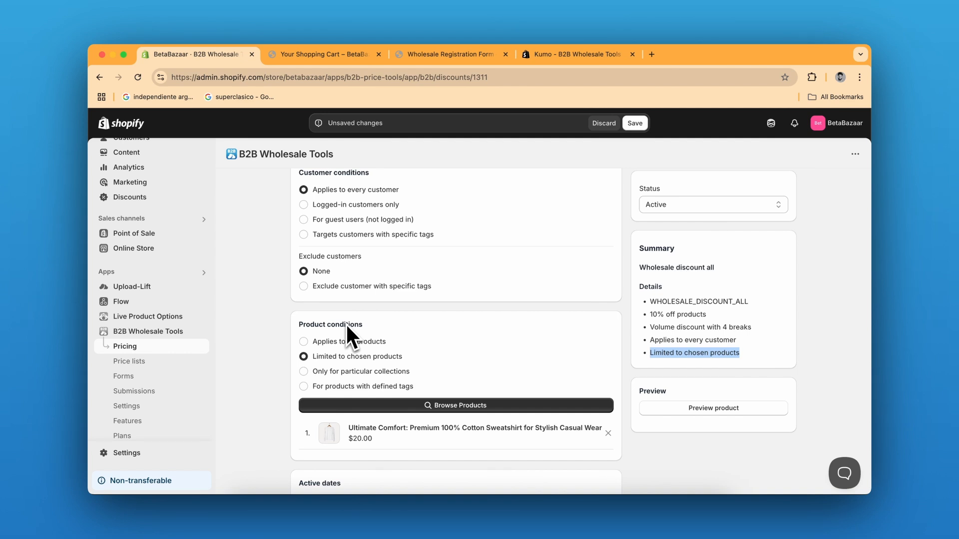
scroll(349, 310, "up", 5)
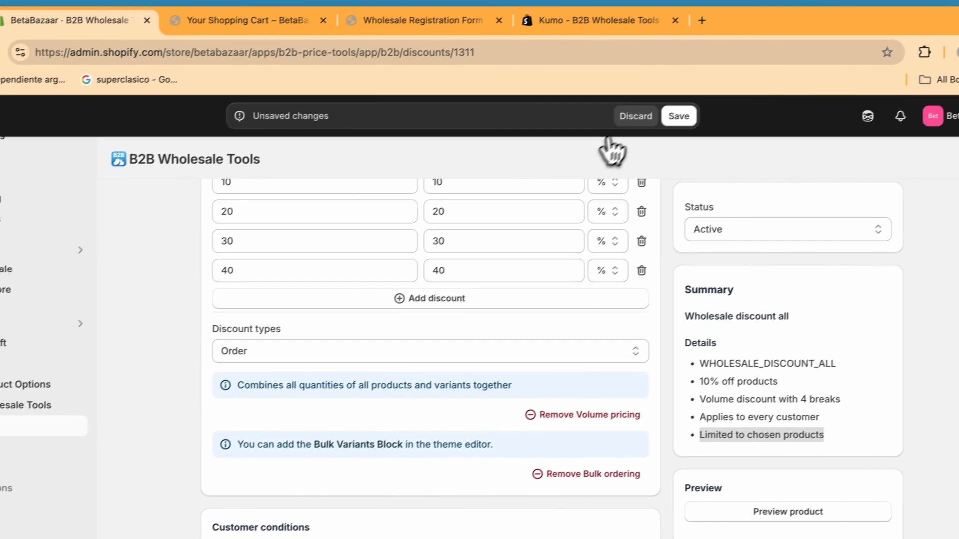
Discard the rule's unsaved changes and open the price list for premium cotton tshirt
left_click(782, 47)
left_click(204, 373)
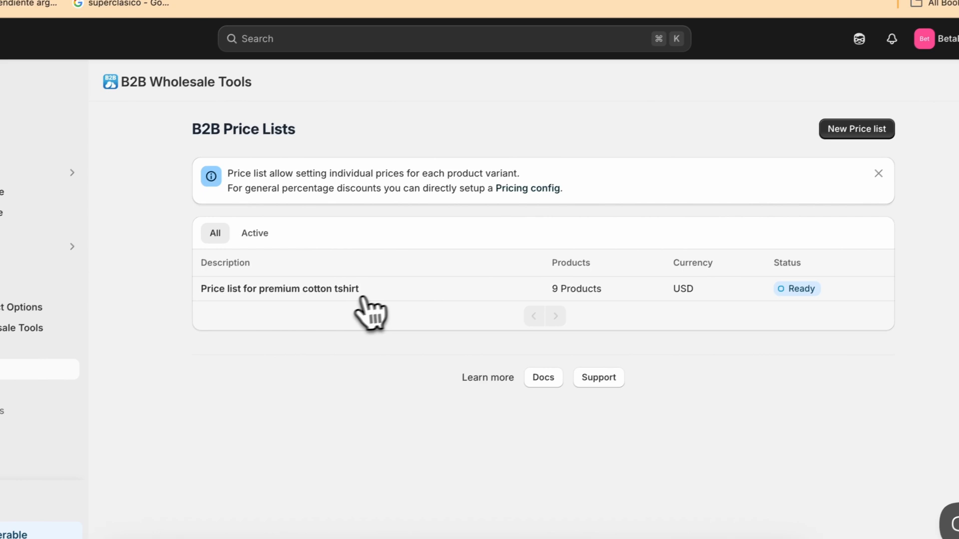
left_click(323, 295)
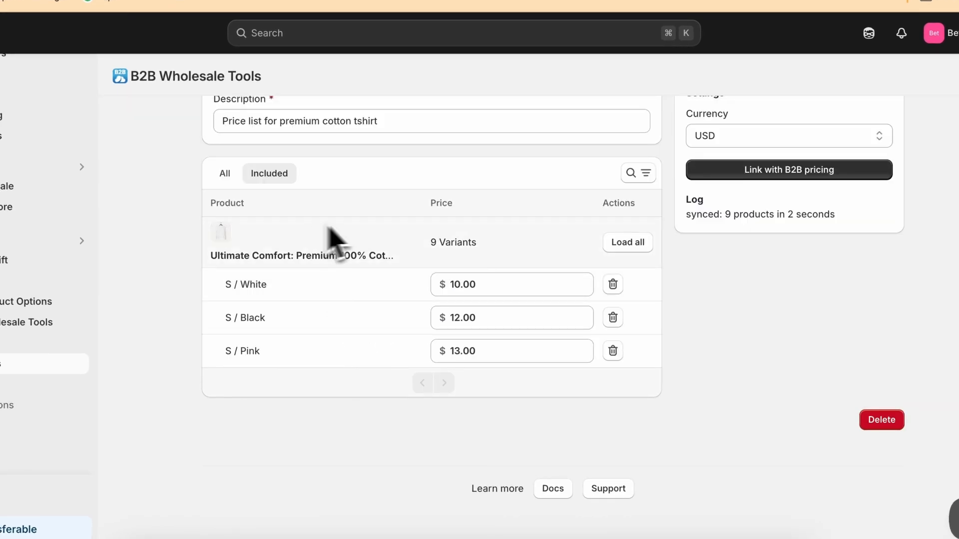
Load all variants of the cotton sweatshirt in the price list and look over their individual prices
left_click(627, 245)
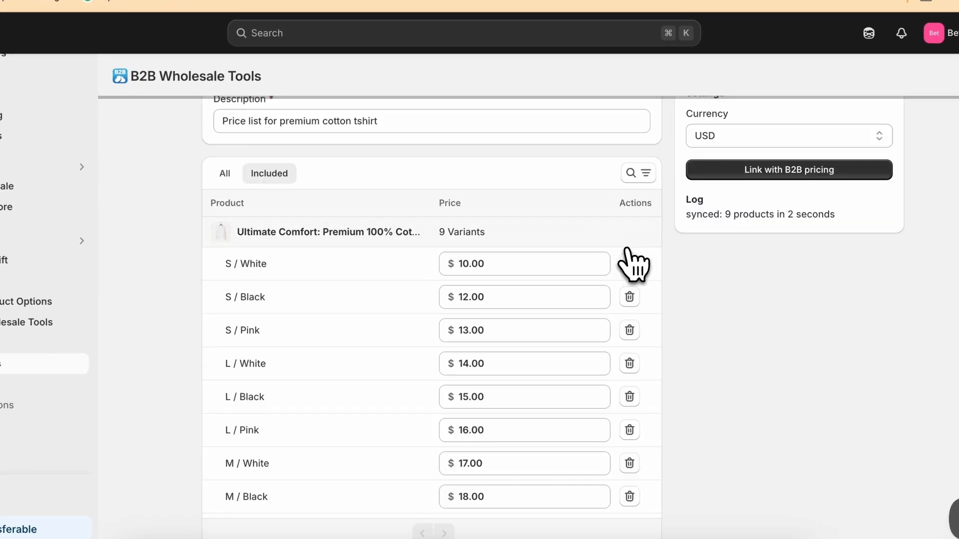
scroll(627, 249, "down", 2)
scroll(628, 248, "up", 1)
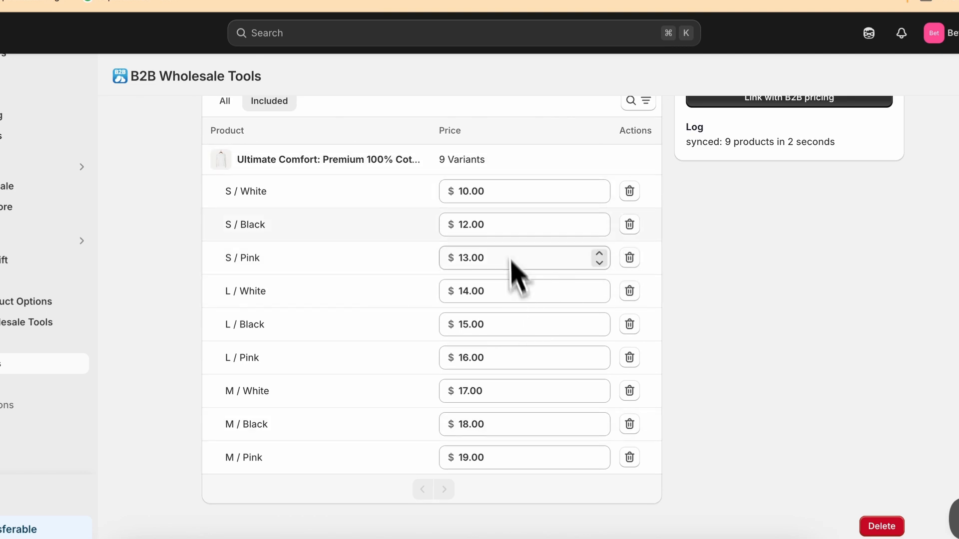
Set the price of the S / White variant to 12
left_click(487, 190)
key("BackSpace")
key("BackSpace")
key("BackSpace")
key("BackSpace")
key("BackSpace")
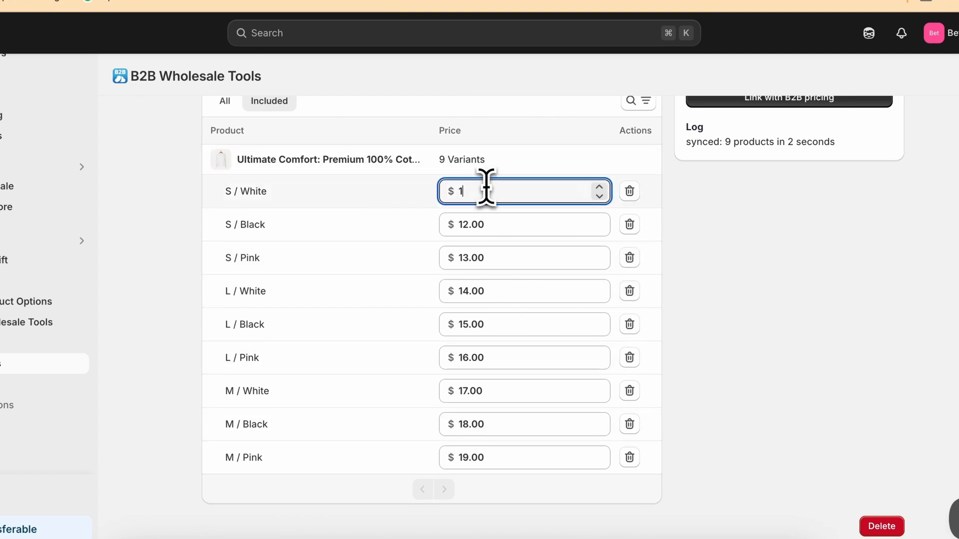
type("12")
Discard the unsaved price list edit and reopen the Wholesale discount all pricing rule
left_click(781, 336)
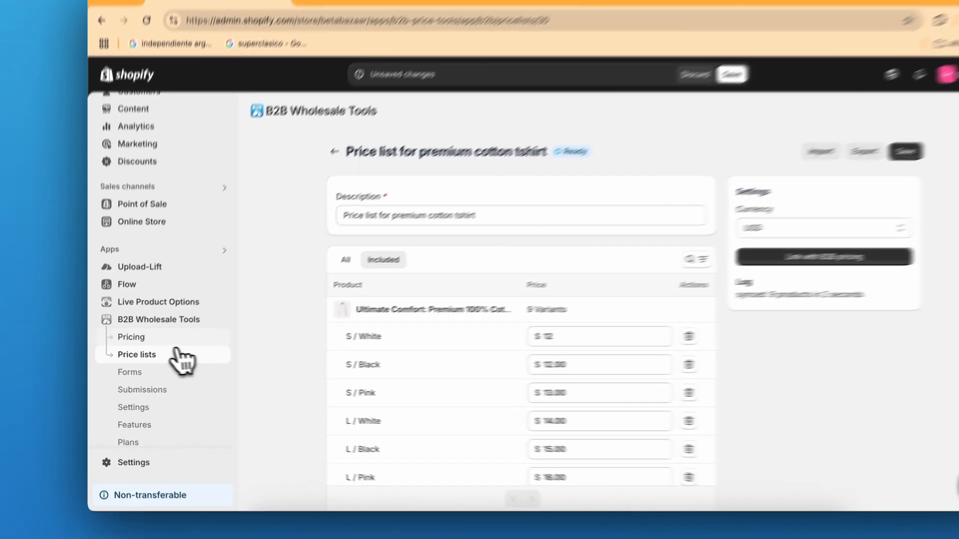
left_click(136, 349)
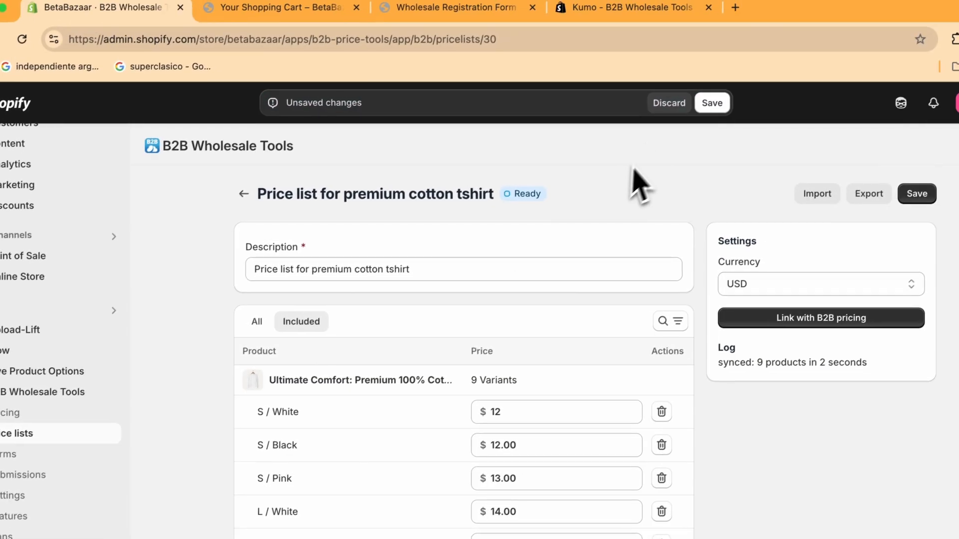
left_click(660, 106)
left_click(42, 417)
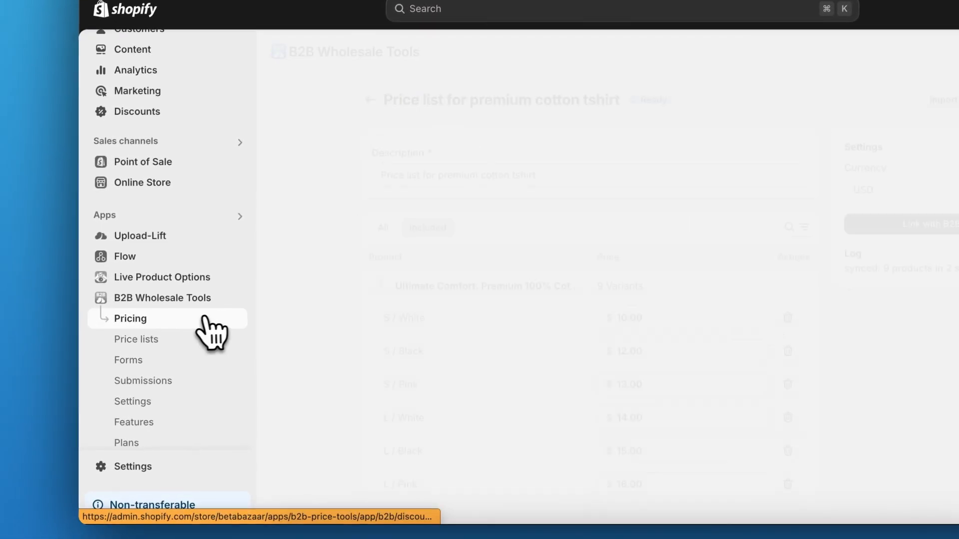
left_click(614, 236)
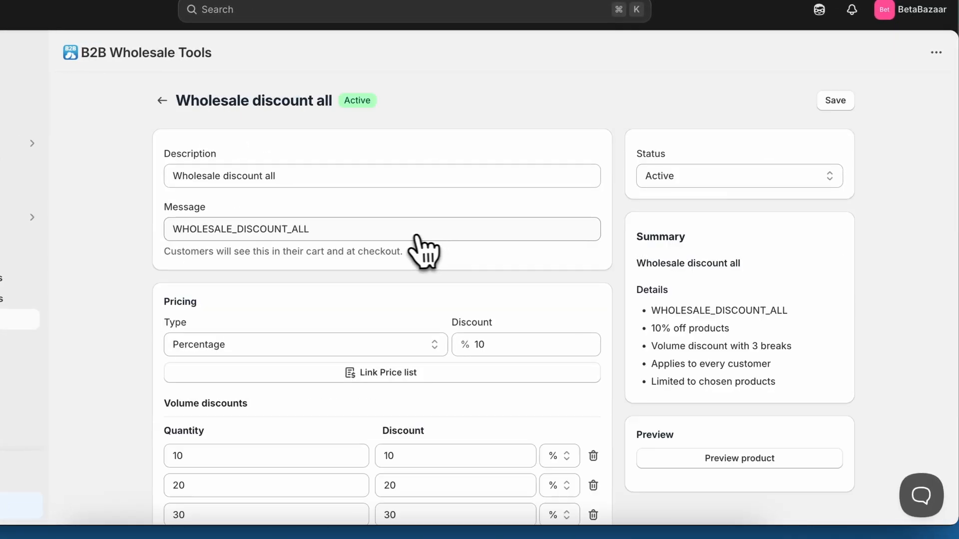
Link the price list for premium cotton tshirt to the rule's pricing
scroll(446, 252, "down", 3)
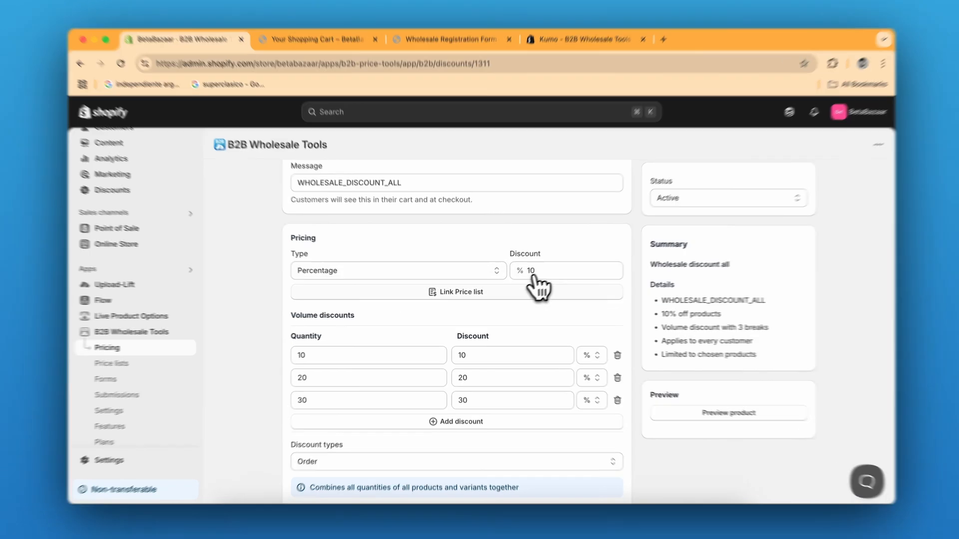
left_click(531, 293)
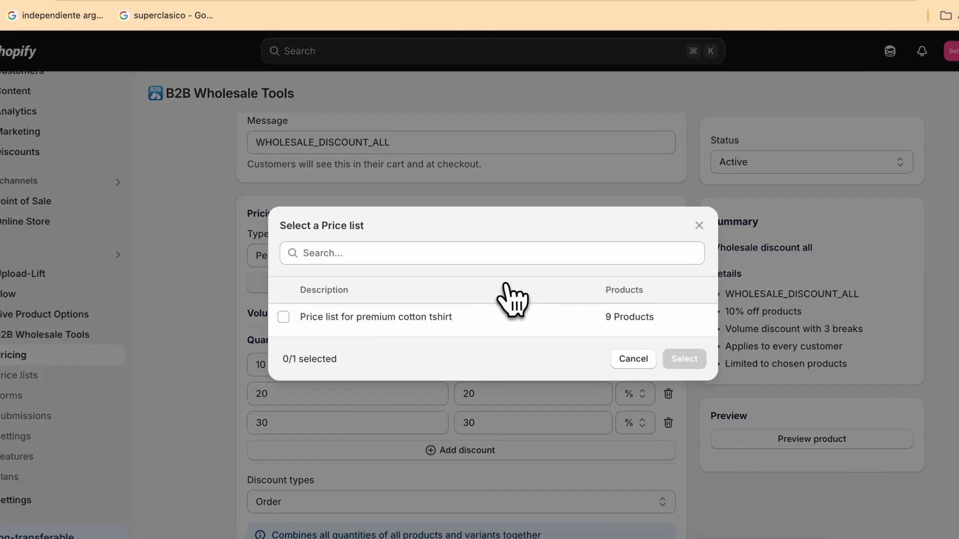
left_click(280, 317)
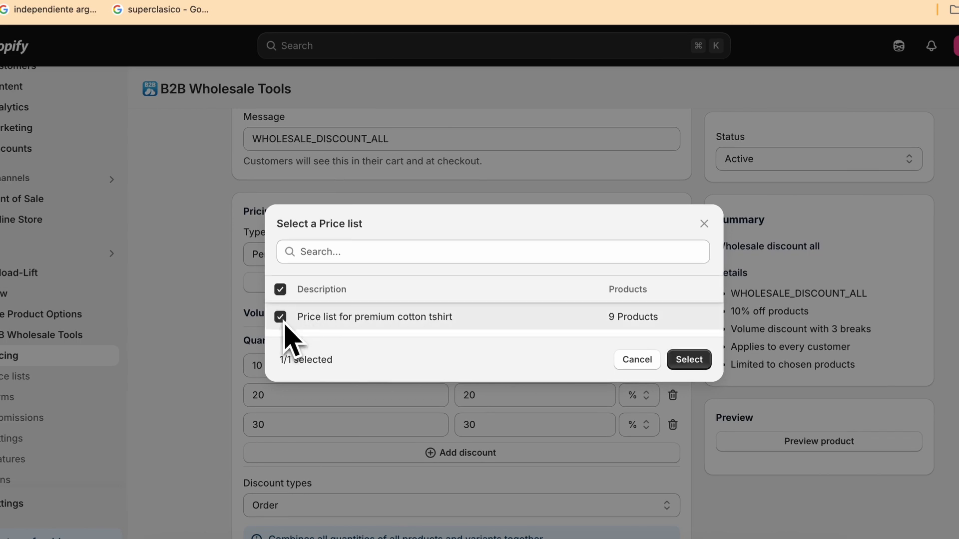
left_click(632, 380)
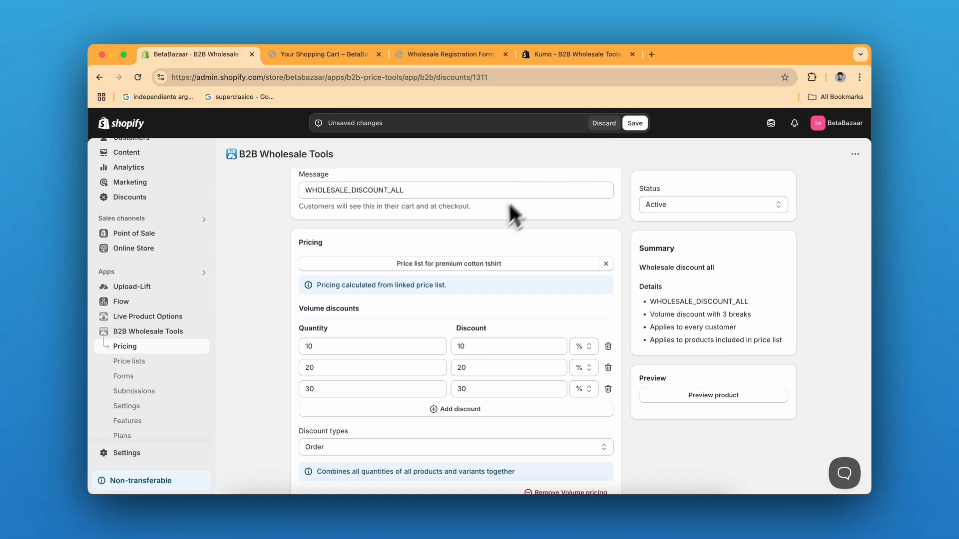
Look over the Volume discounts section below the linked price list
scroll(440, 238, "down", 2)
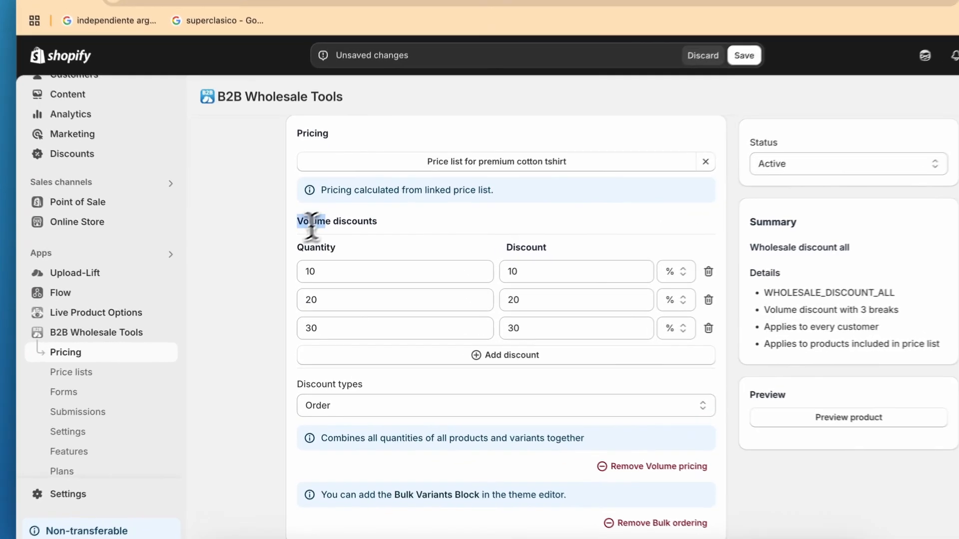
left_click_drag(300, 246, 384, 252)
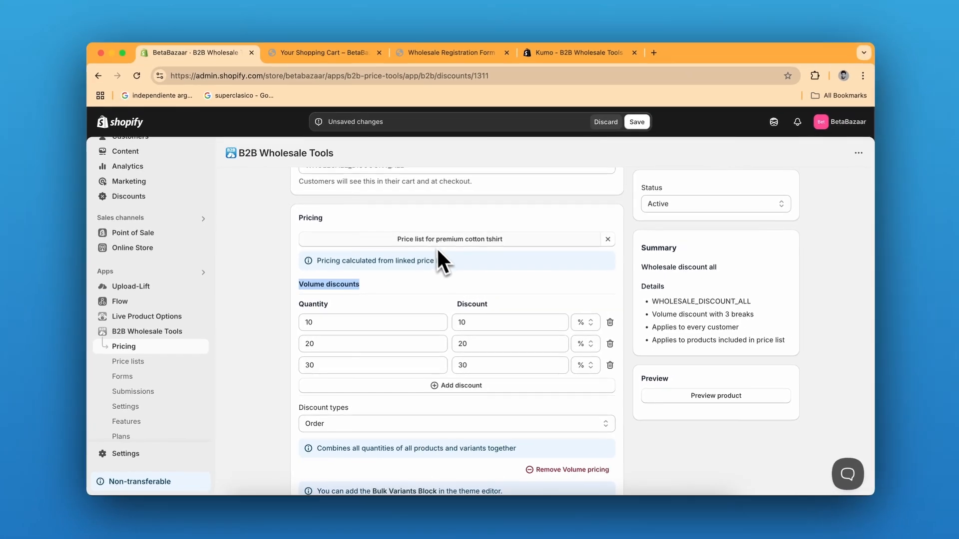
scroll(421, 259, "down", 1)
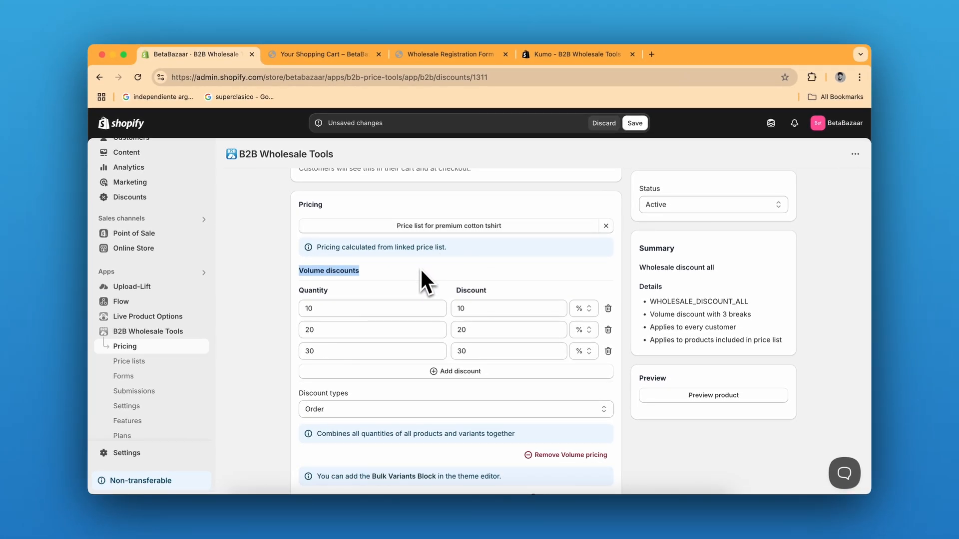
scroll(420, 268, "up", 1)
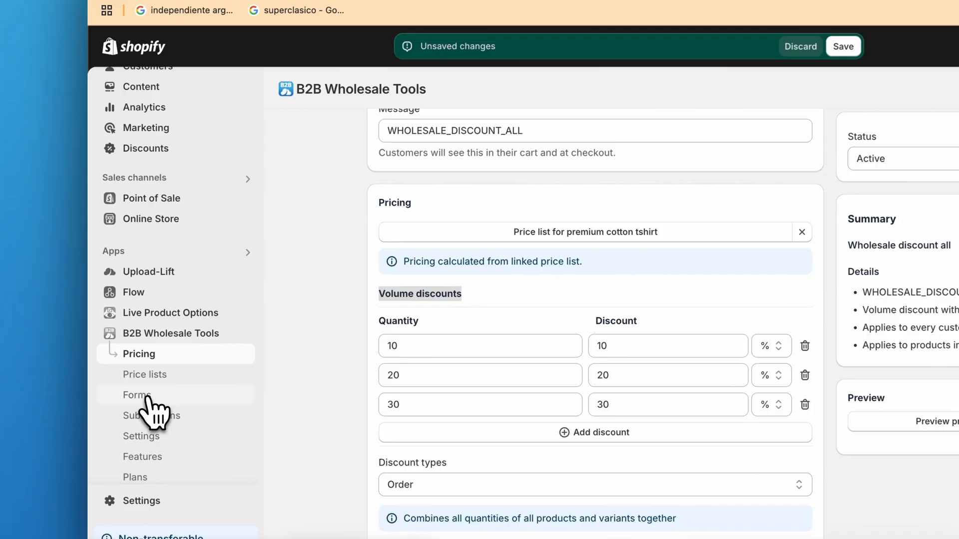
Start a new B2B form from the Company template
left_click(145, 397)
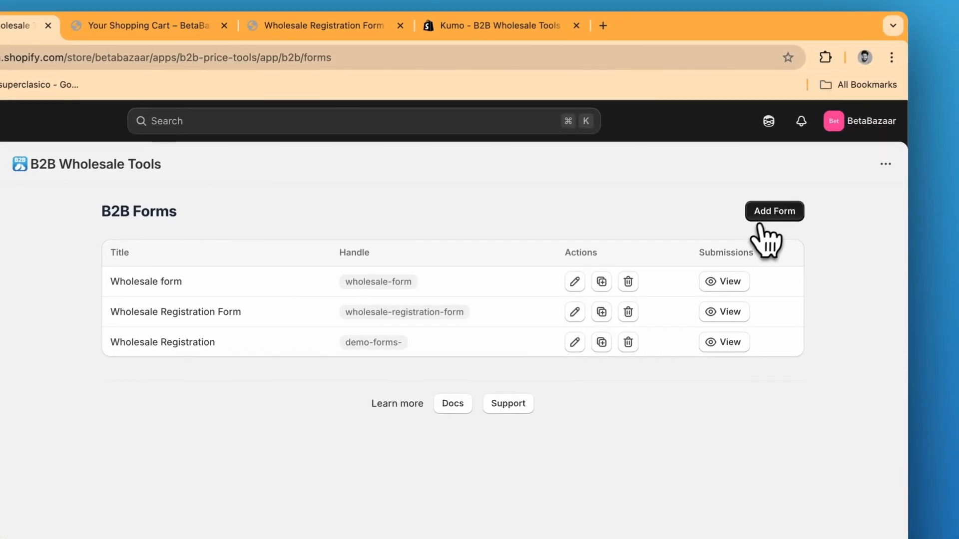
left_click(772, 215)
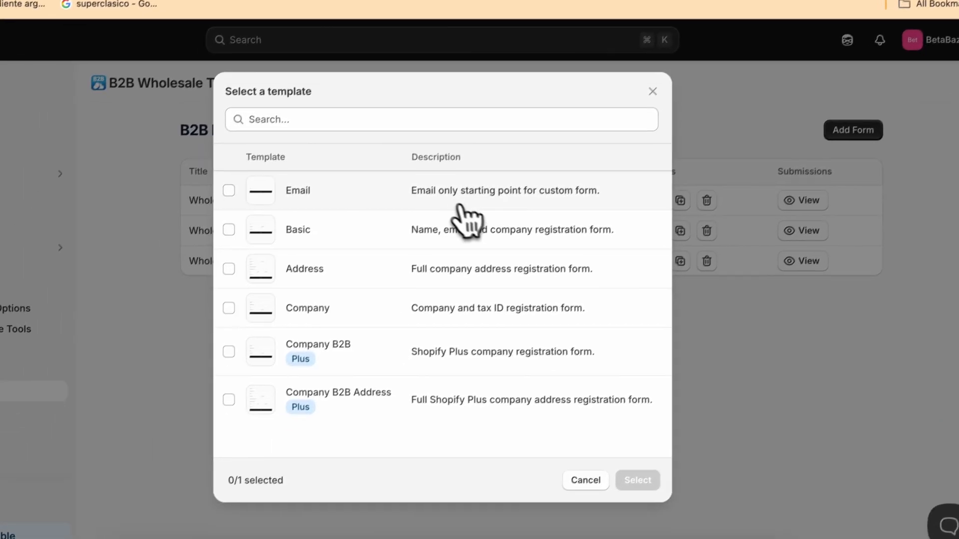
left_click(352, 299)
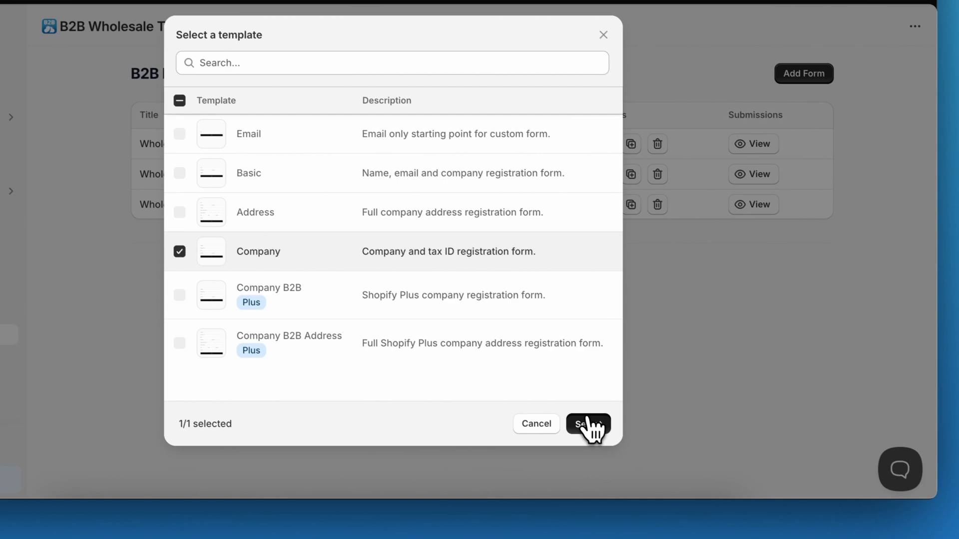
left_click(589, 424)
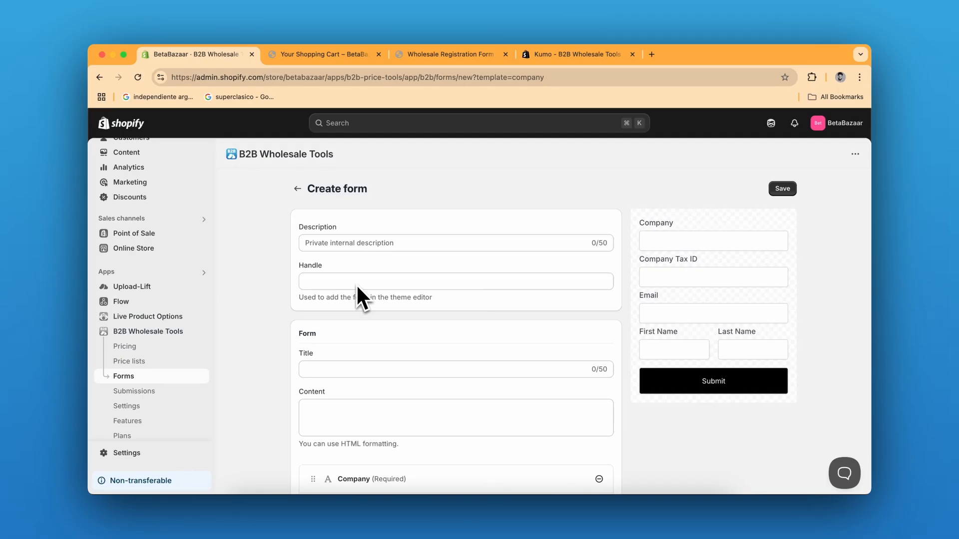
Add a Country field to the new registration form, below the Last Name field
scroll(358, 287, "down", 1)
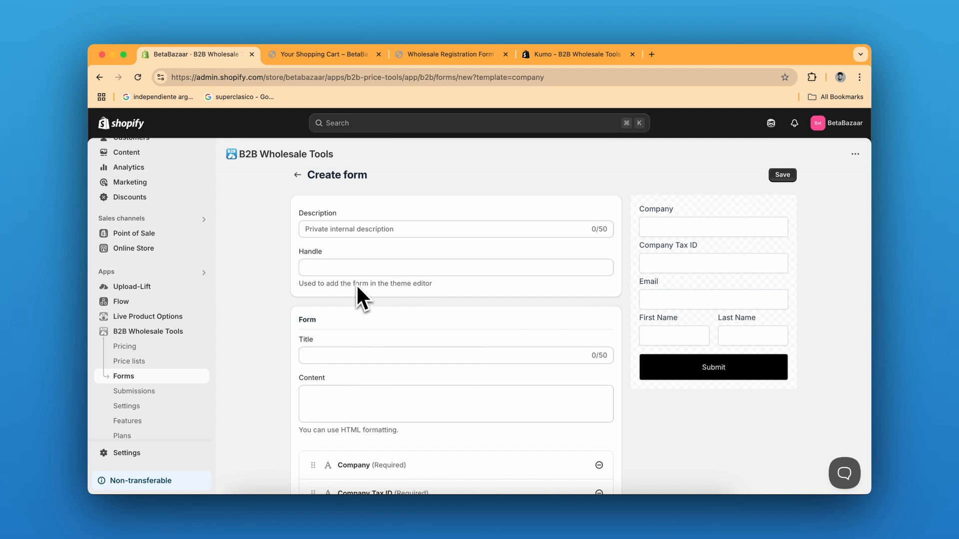
scroll(356, 284, "down", 3)
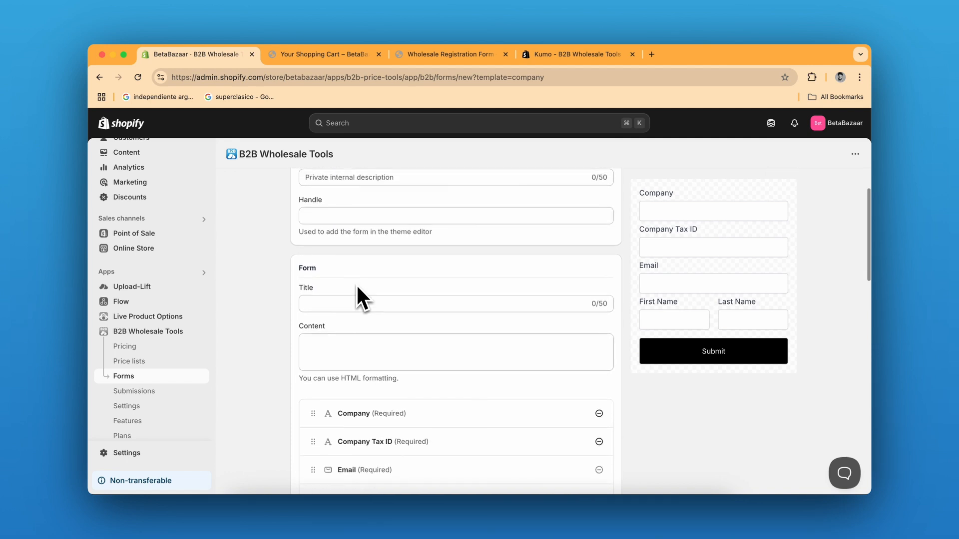
left_click(350, 300)
left_click(368, 323)
scroll(368, 335, "down", 6)
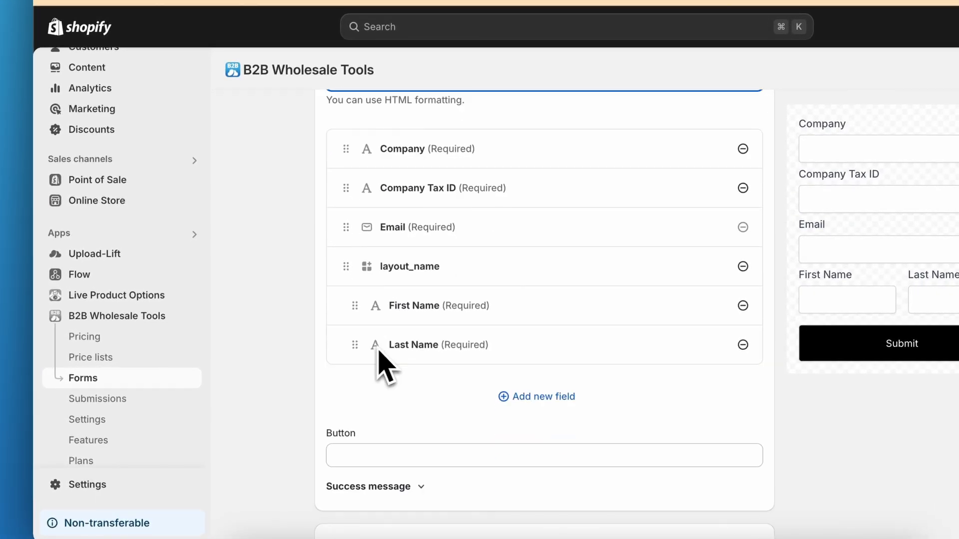
left_click(519, 398)
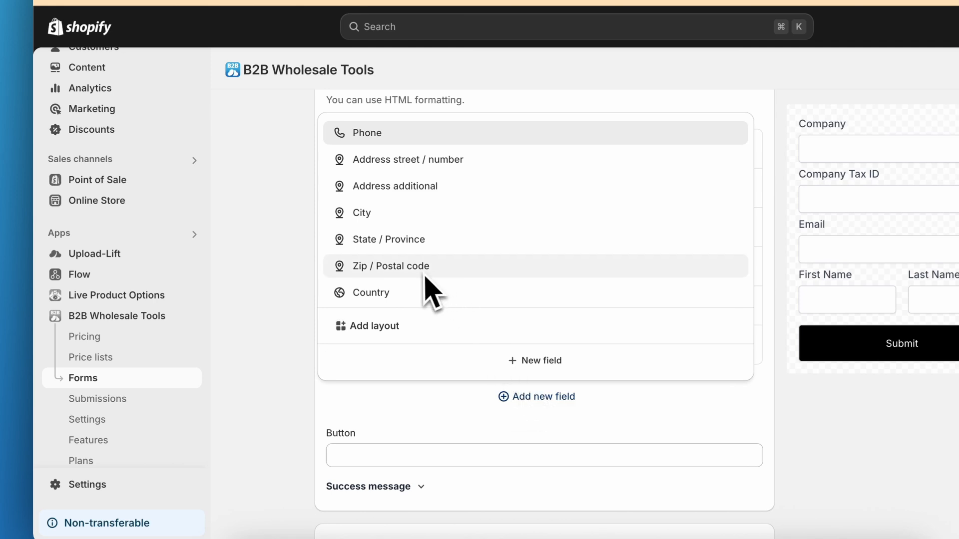
left_click(402, 289)
Check the remaining preset fields and the custom field types available for the form, without adding one
scroll(456, 343, "down", 3)
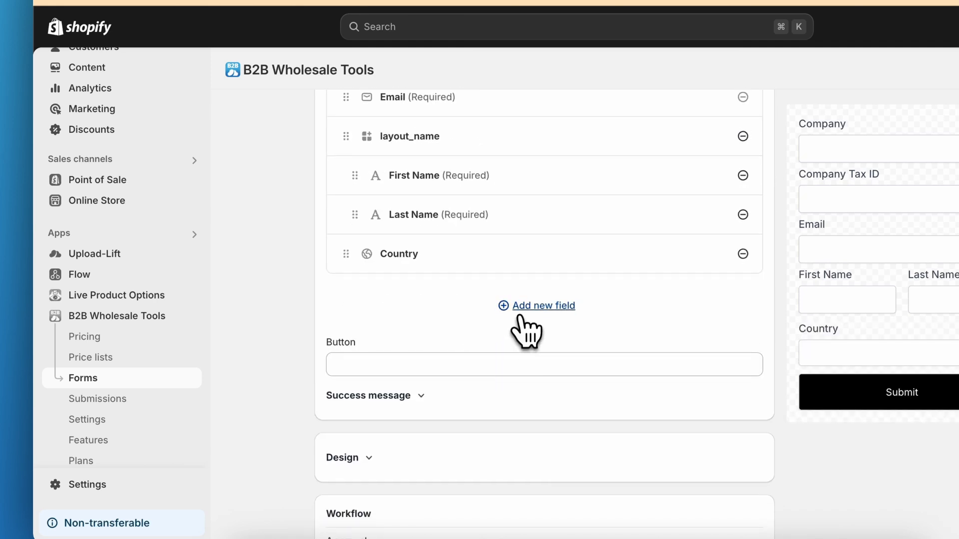
left_click(521, 307)
scroll(521, 320, "down", 3)
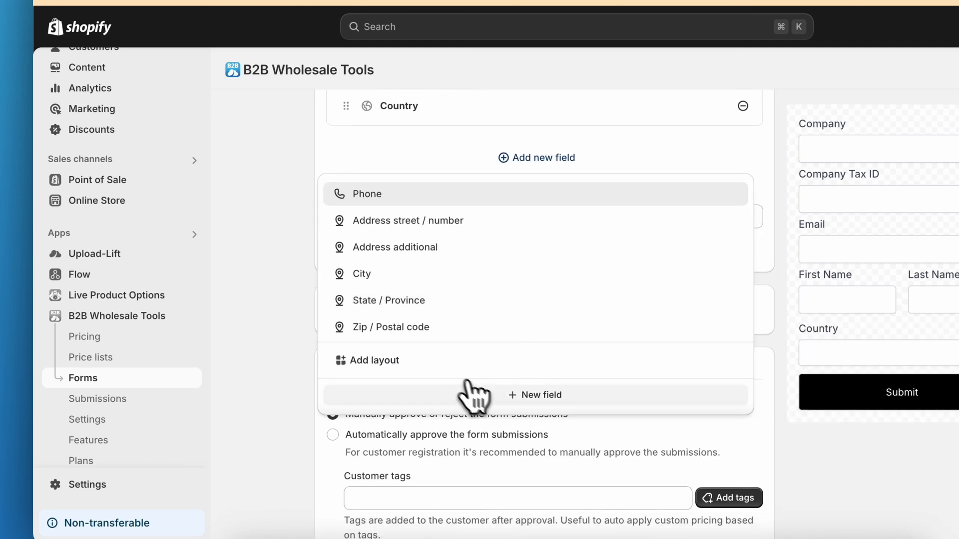
left_click(525, 397)
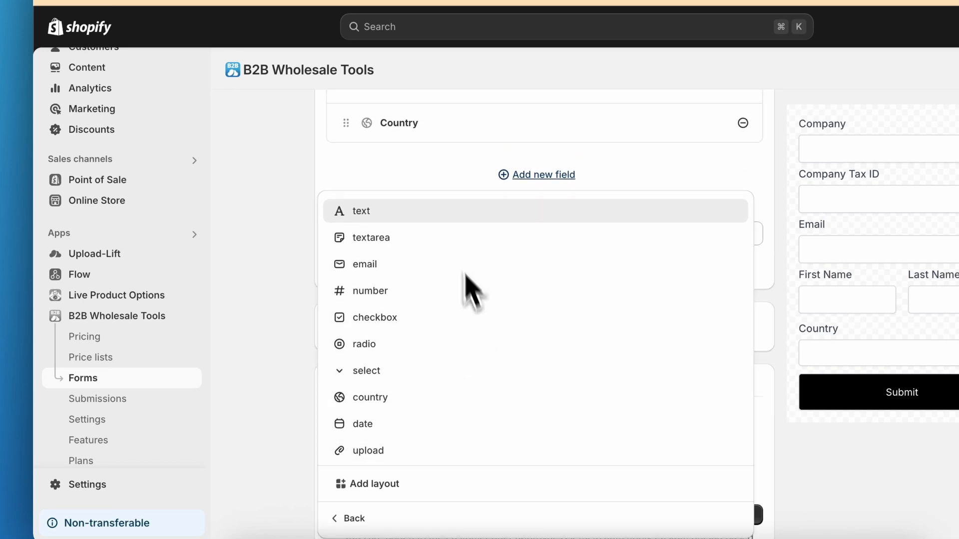
left_click(299, 186)
Check the form's Design section, leaving it collapsed, and look over the Workflow approval options
scroll(310, 265, "down", 3)
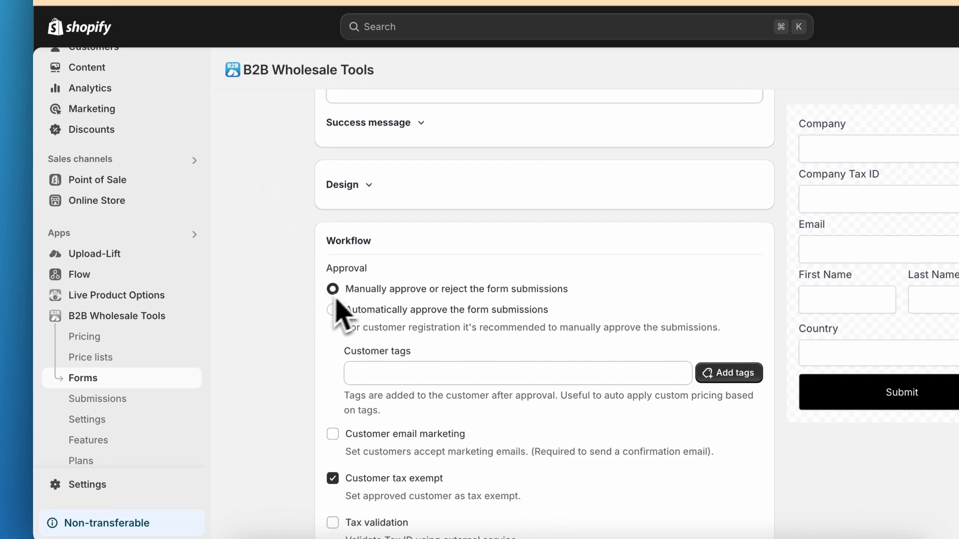
left_click(356, 205)
left_click(354, 186)
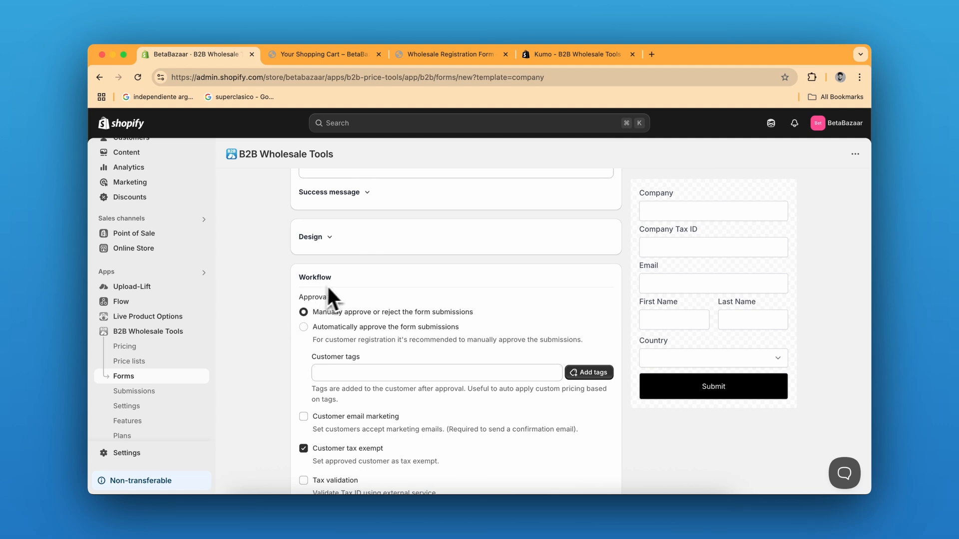
Look through the form's Workflow approval, customer tax and B2B Company options, keeping manual approval of submissions
scroll(350, 283, "down", 2)
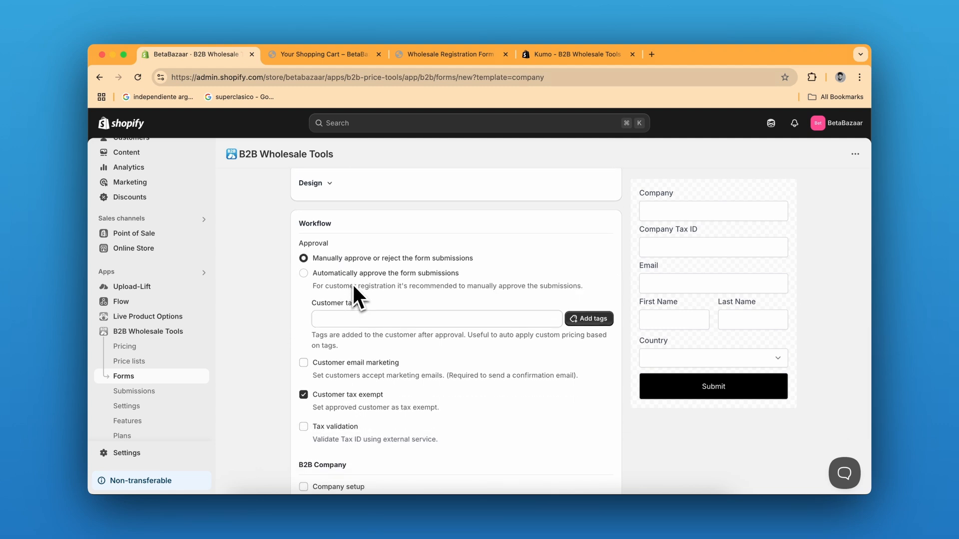
left_click(343, 275)
left_click(398, 257)
scroll(360, 314, "down", 4)
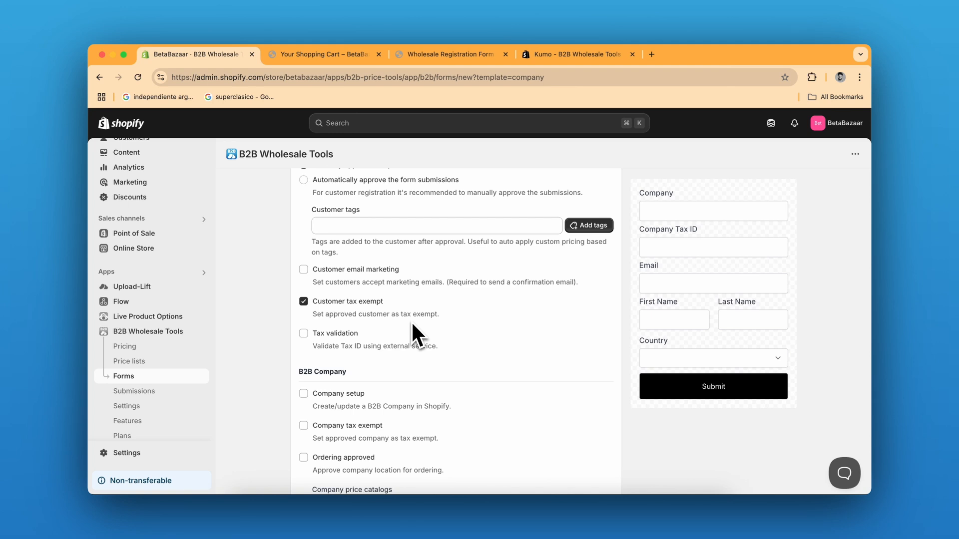
scroll(413, 324, "down", 2)
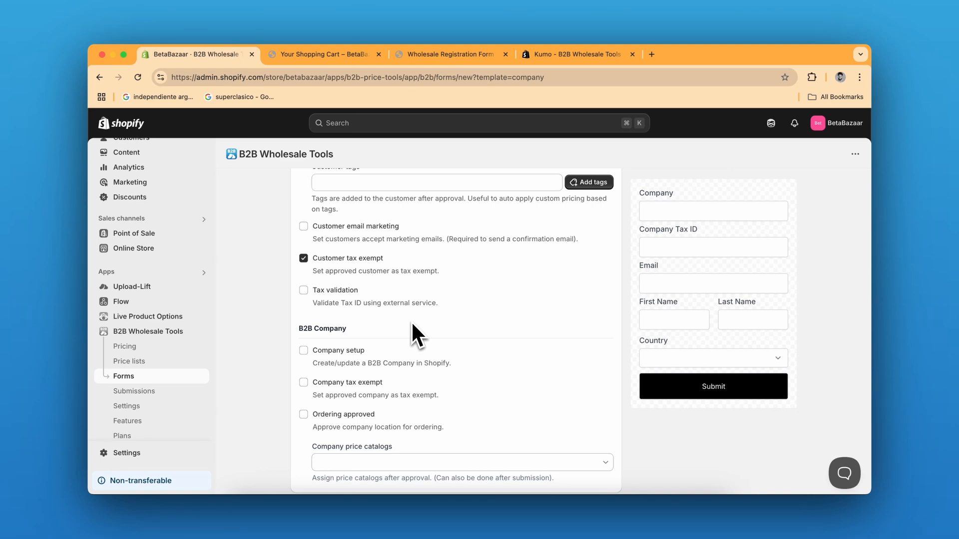
scroll(413, 324, "down", 3)
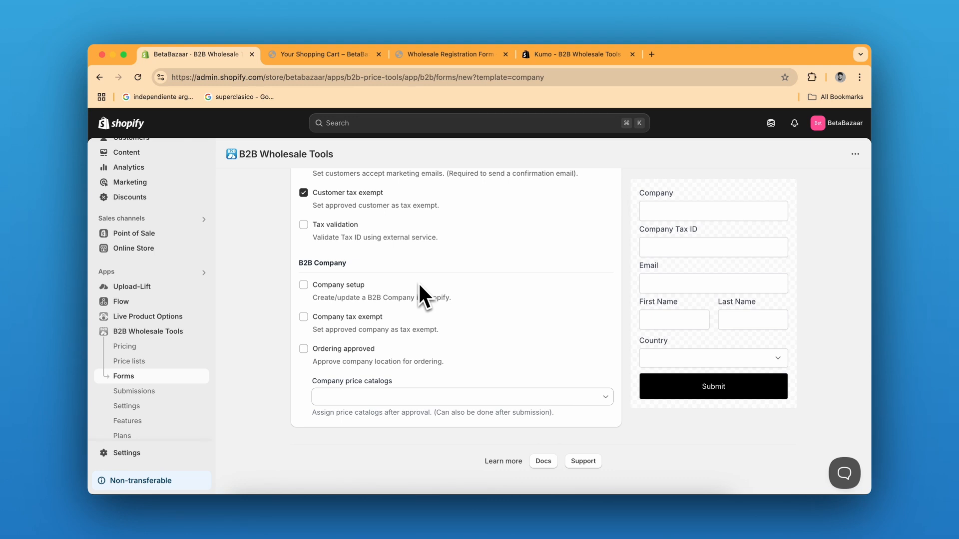
View the published wholesale registration form on the storefront and return to the form being created in the admin
scroll(457, 332, "up", 15)
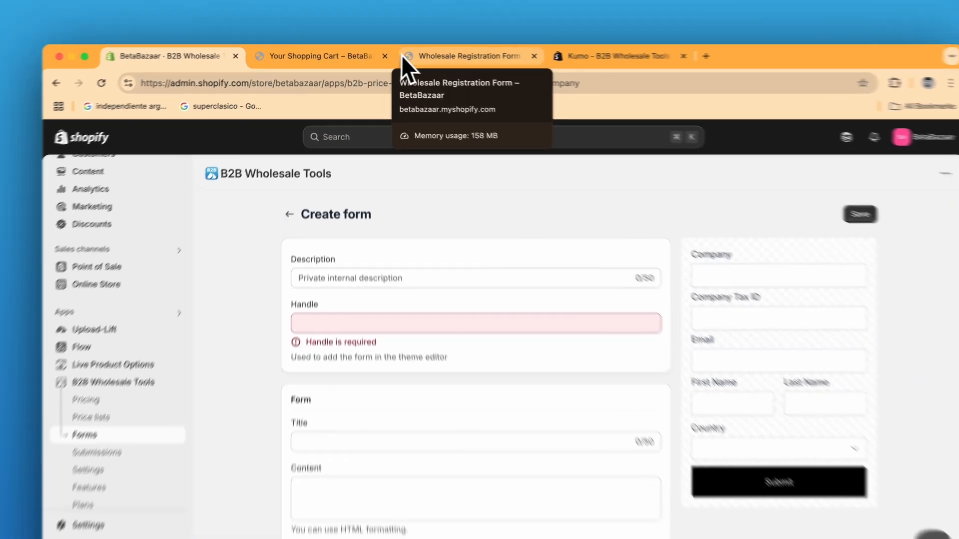
left_click(403, 56)
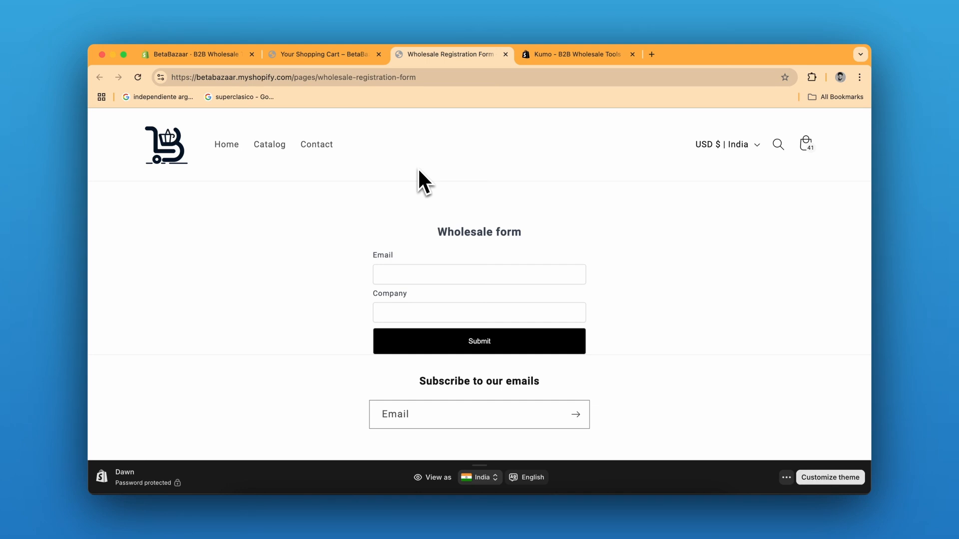
left_click(210, 54)
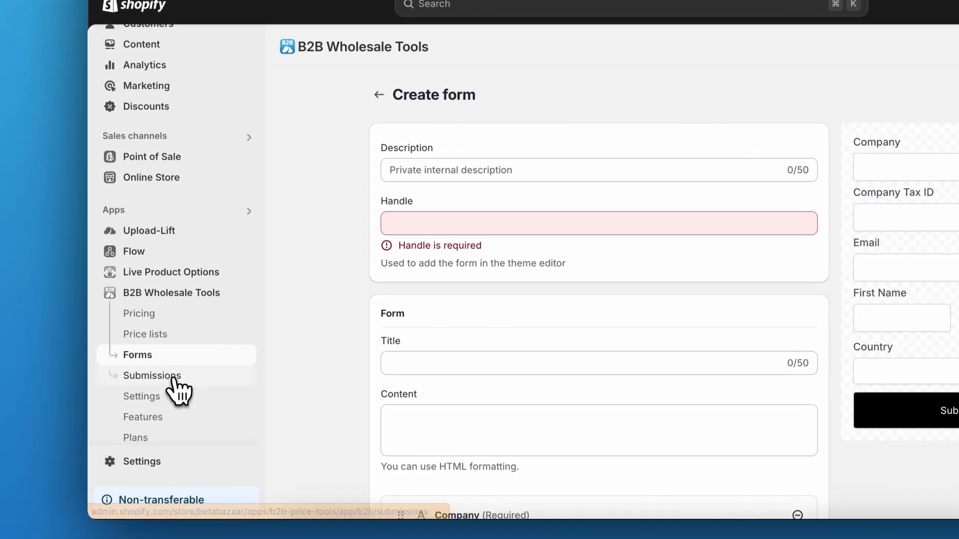
Open the B2B submissions and view the pending, approved and rejected ones separately, ending with the full list
left_click(147, 490)
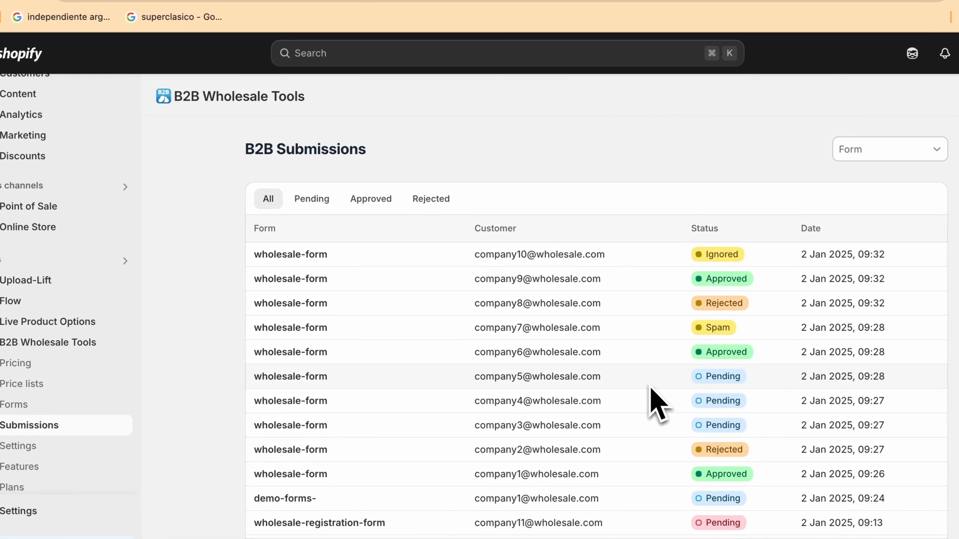
left_click(313, 202)
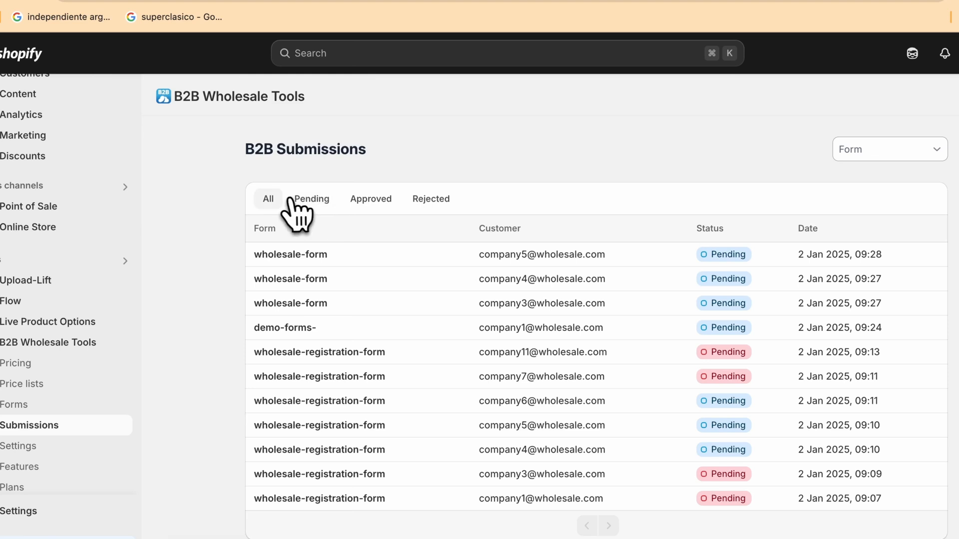
left_click(273, 200)
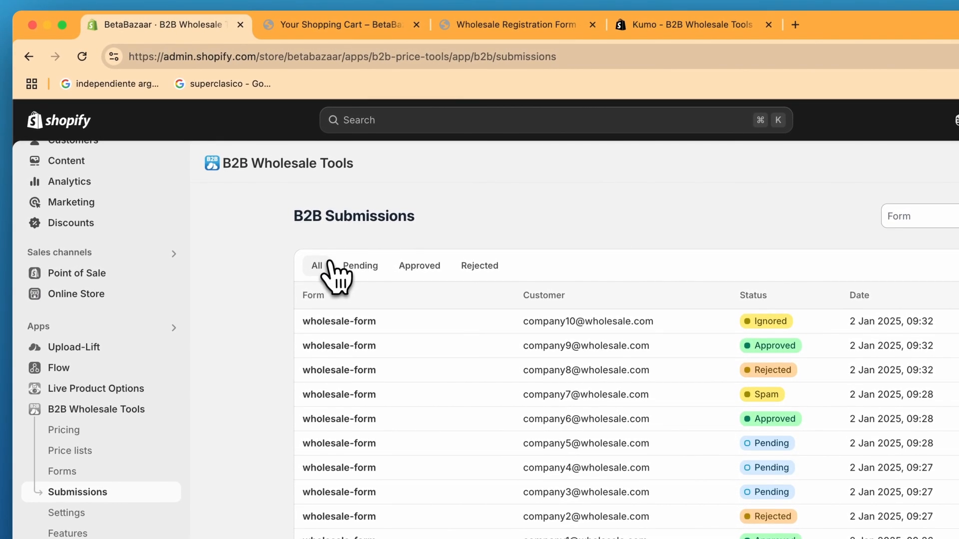
left_click(364, 269)
left_click(417, 272)
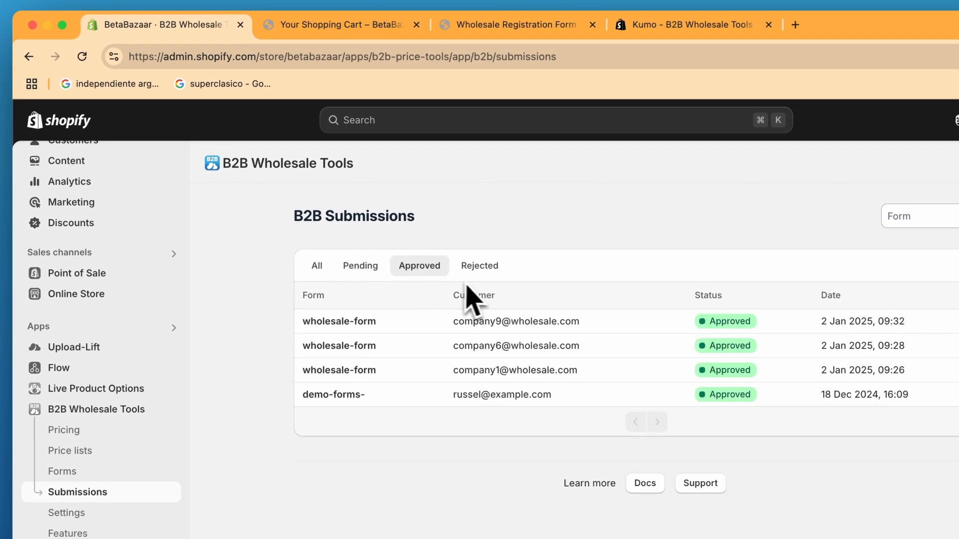
left_click(480, 269)
left_click(325, 269)
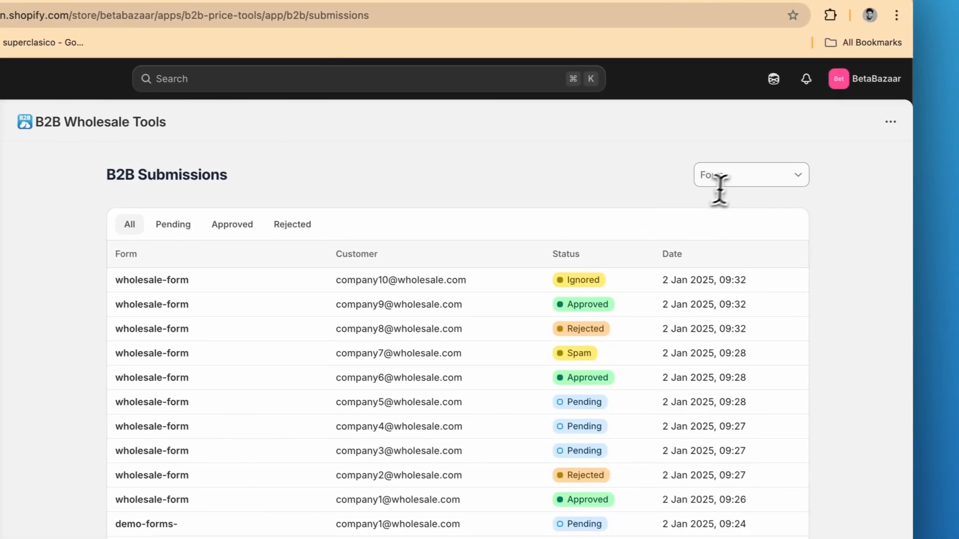
Check which forms the submissions can be filtered by, without choosing one, and look over the rest of the list
left_click(941, 220)
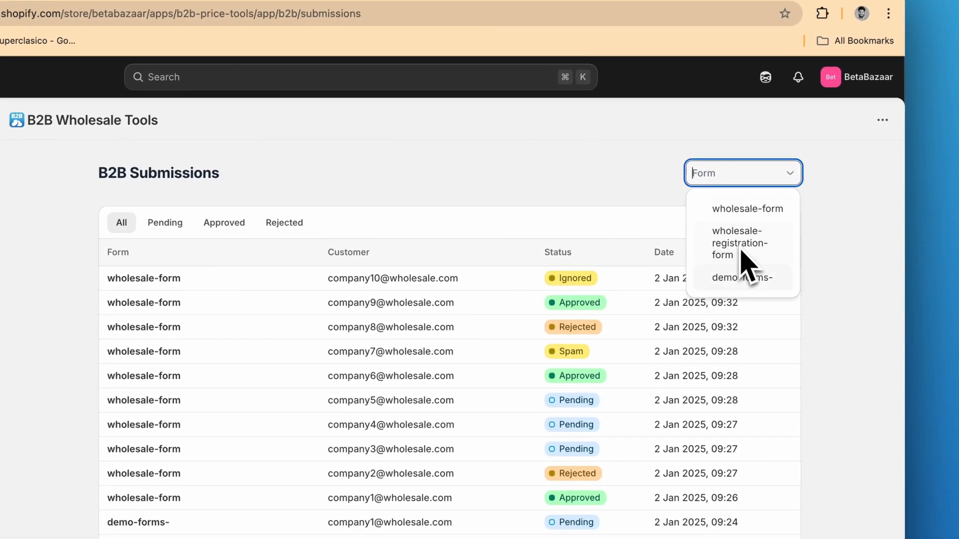
key("Escape")
left_click(621, 205)
scroll(584, 175, "down", 5)
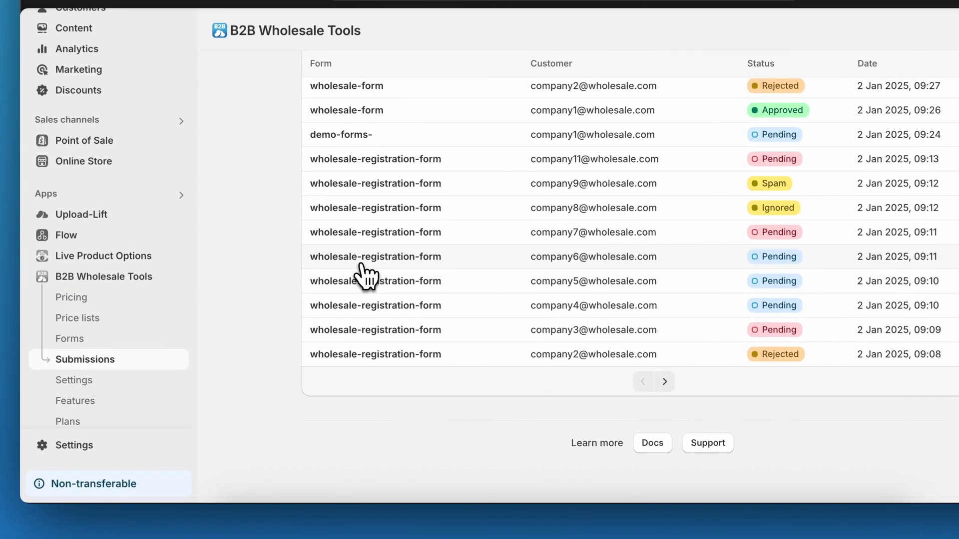
Open the pending Wholesale 6 registration submission and review its editable customer data and the customer settings applied on approval
left_click(159, 349)
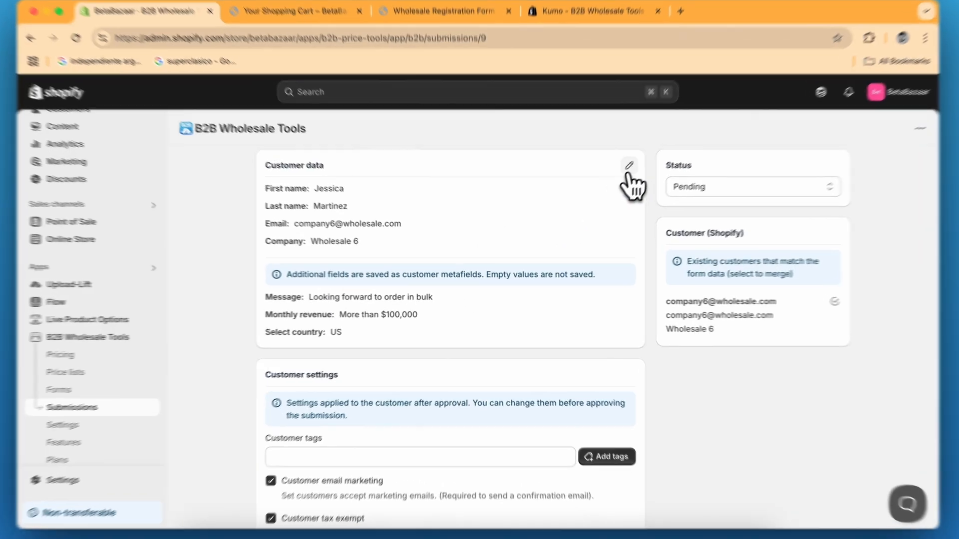
left_click(608, 185)
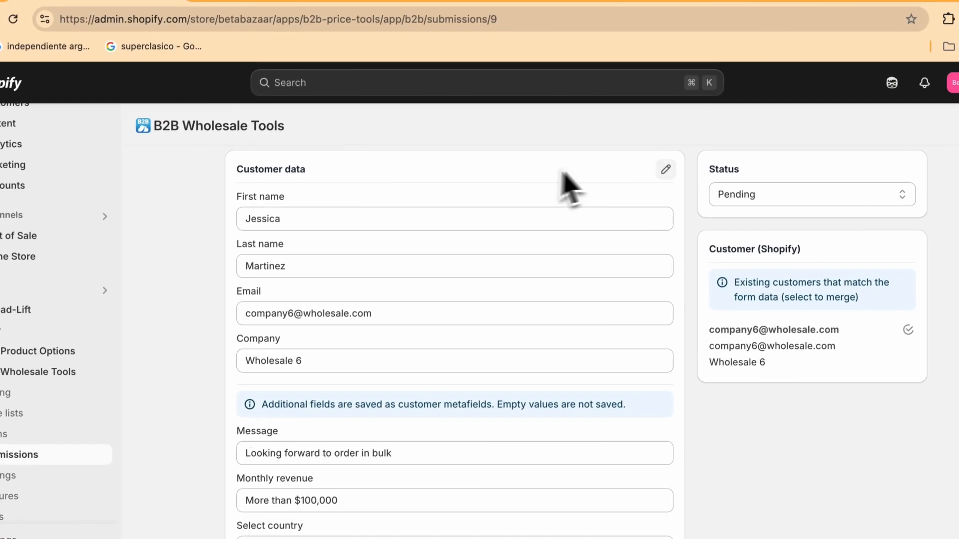
left_click(654, 141)
scroll(655, 139, "down", 3)
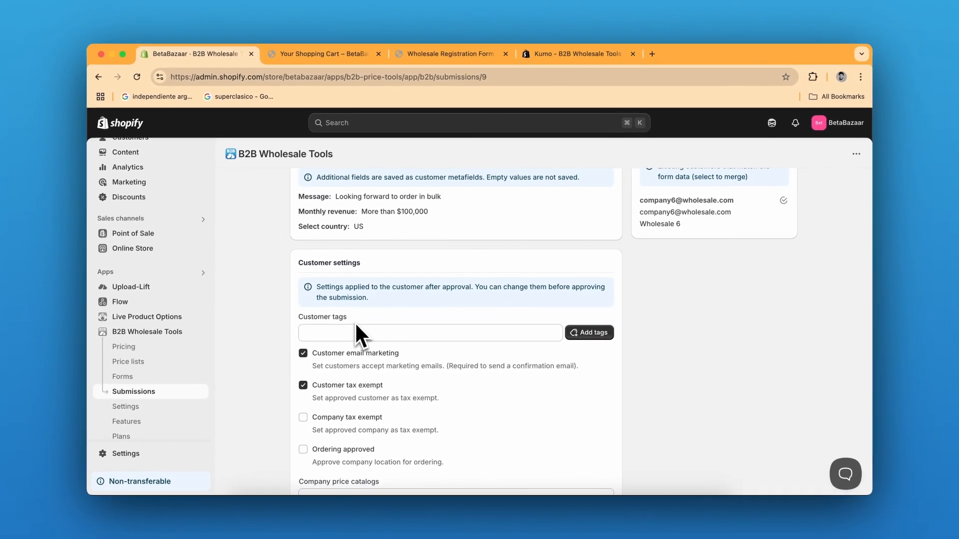
scroll(349, 329, "down", 3)
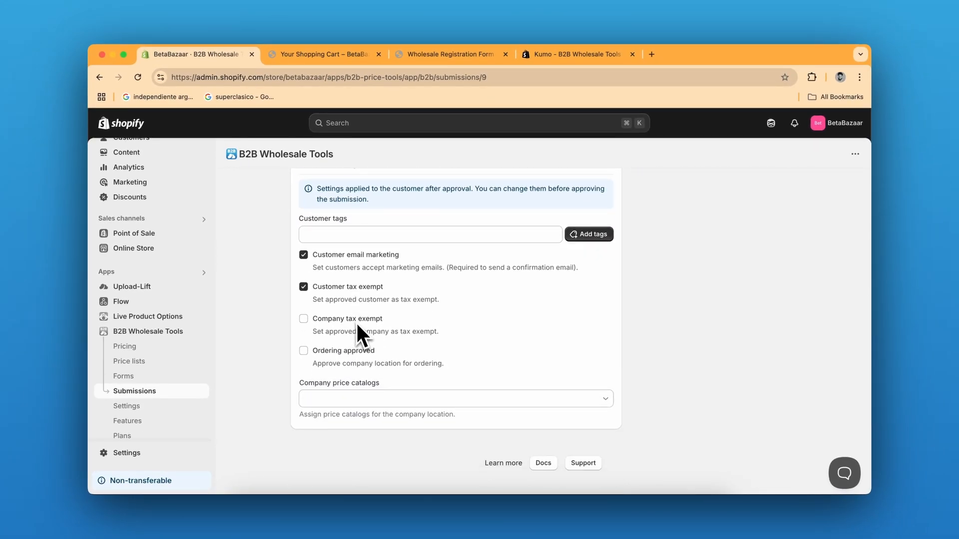
scroll(357, 325, "down", 1)
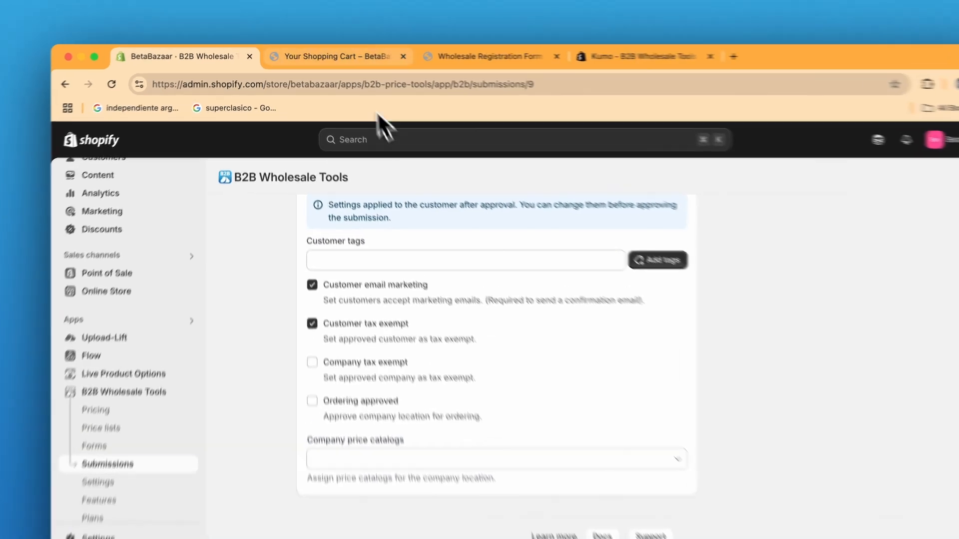
Look over the storefront shopping cart and the Kumo - B2B Wholesale Tools listing in the Shopify App Store
left_click(312, 55)
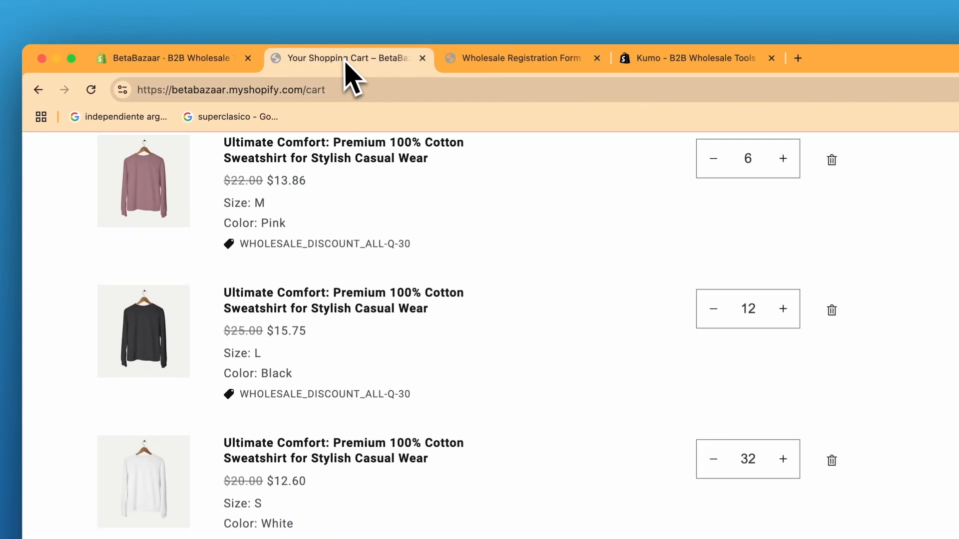
scroll(482, 206, "up", 5)
scroll(487, 211, "down", 7)
scroll(487, 212, "up", 7)
scroll(488, 212, "down", 2)
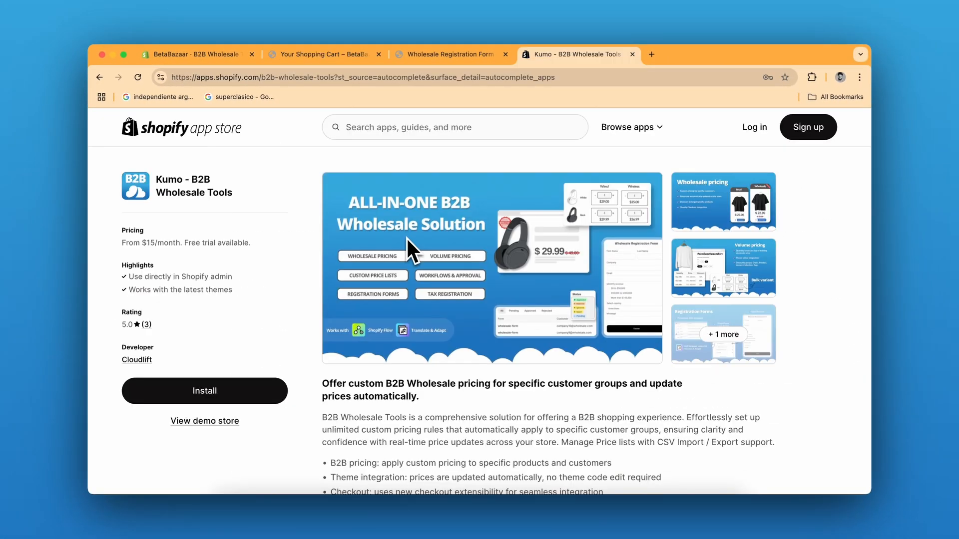